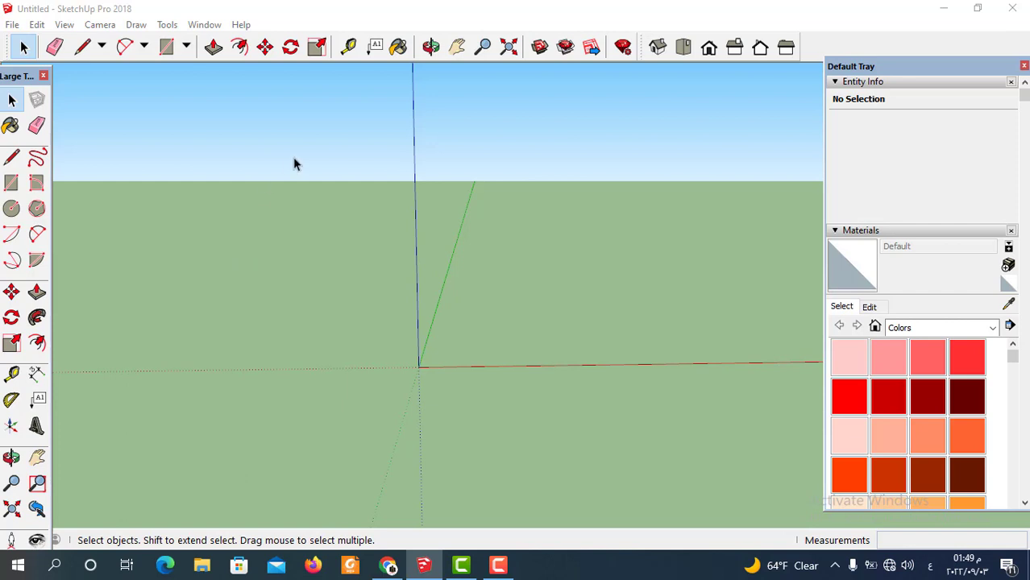
Show the Solid Tools toolbar, dock it beneath the Getting Started toolbar, and move the Large Tool Set palette clear of it.
click(64, 25)
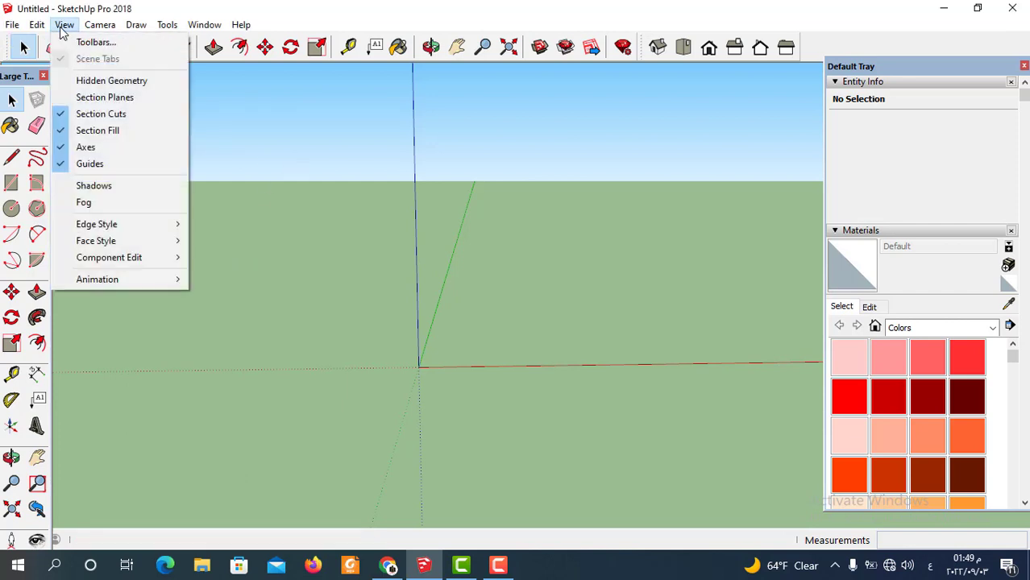
click(110, 44)
scroll(493, 295, down, 2)
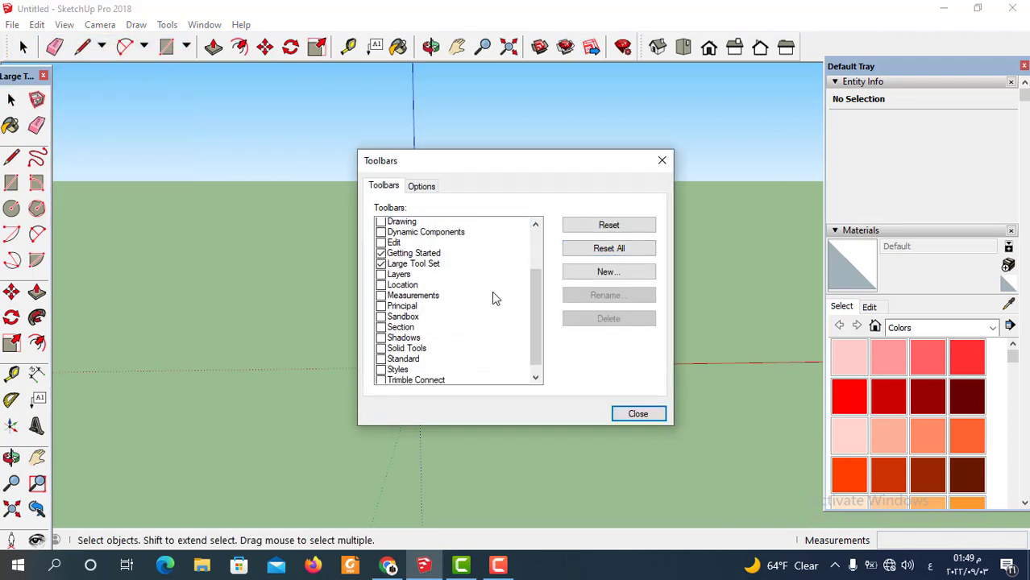
scroll(494, 298, down, 1)
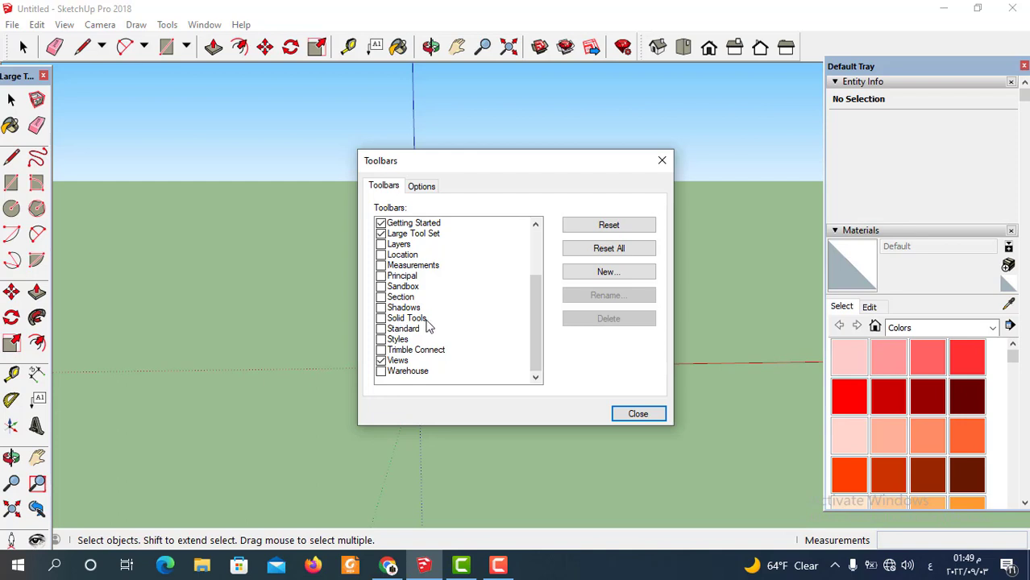
click(381, 319)
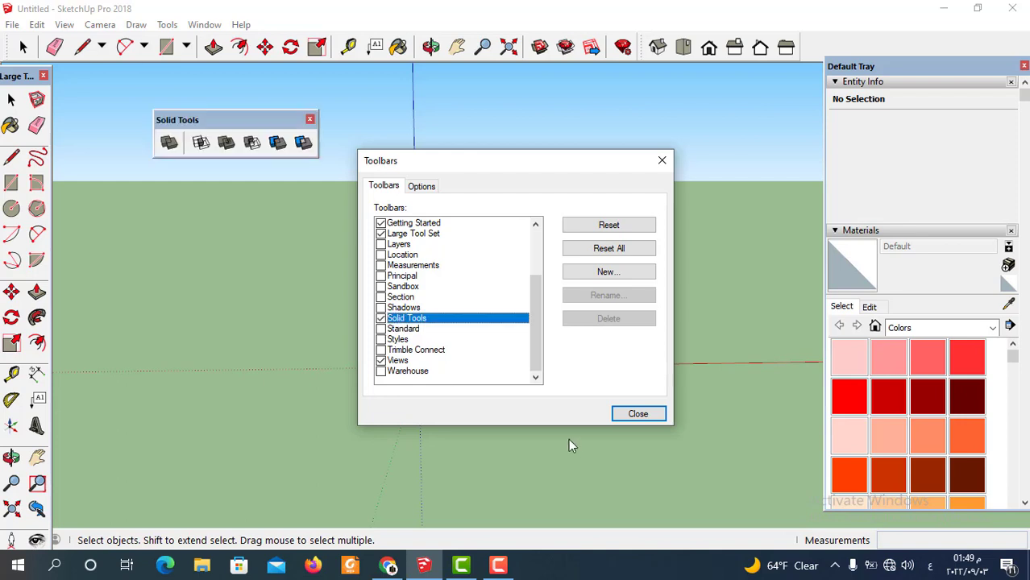
click(638, 414)
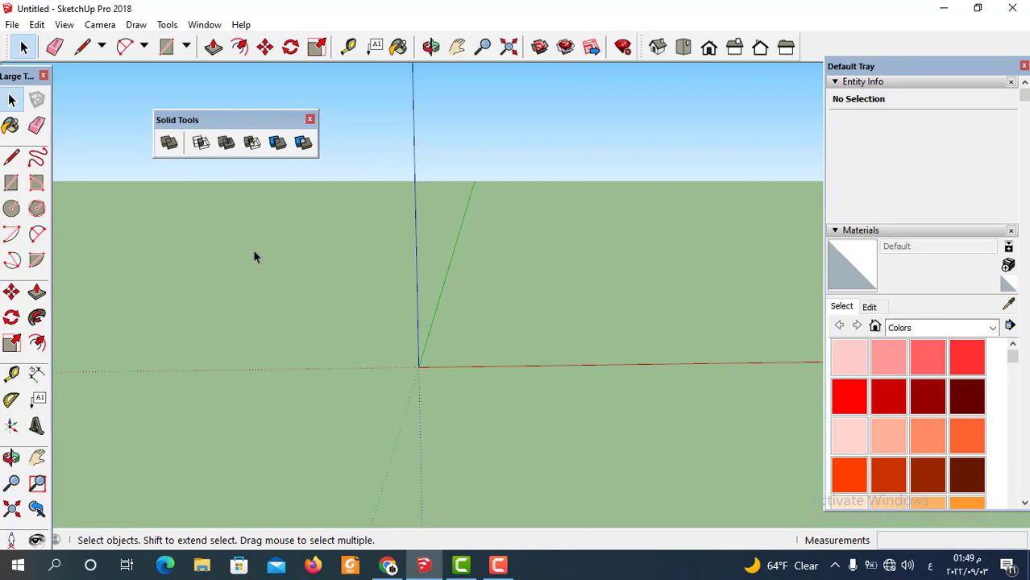
drag(236, 128, 58, 75)
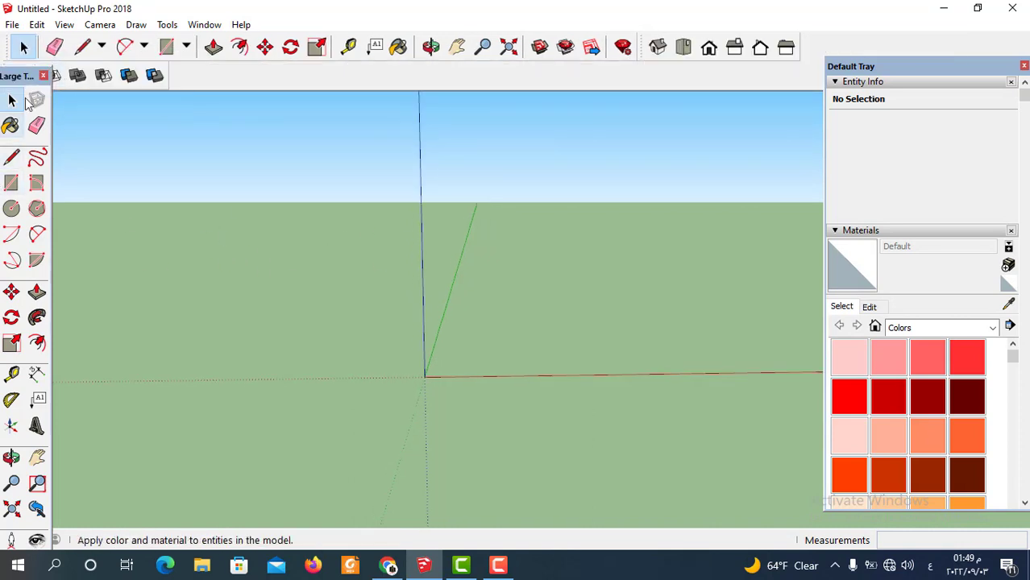
drag(29, 79, 29, 110)
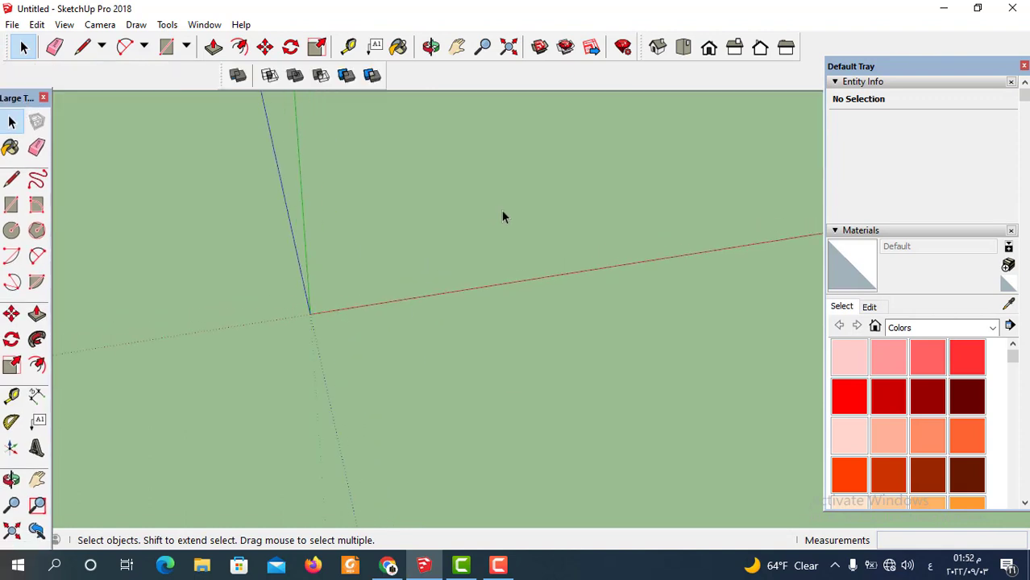
Draw a small rectangle on the ground around the axes origin.
scroll(346, 329, down, 1)
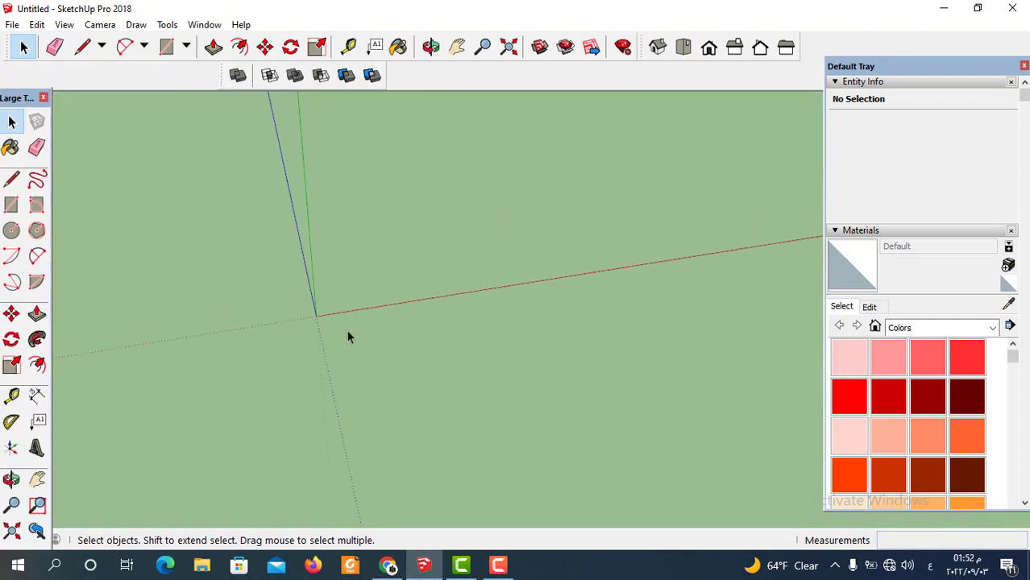
scroll(314, 211, up, 1)
scroll(394, 230, up, 1)
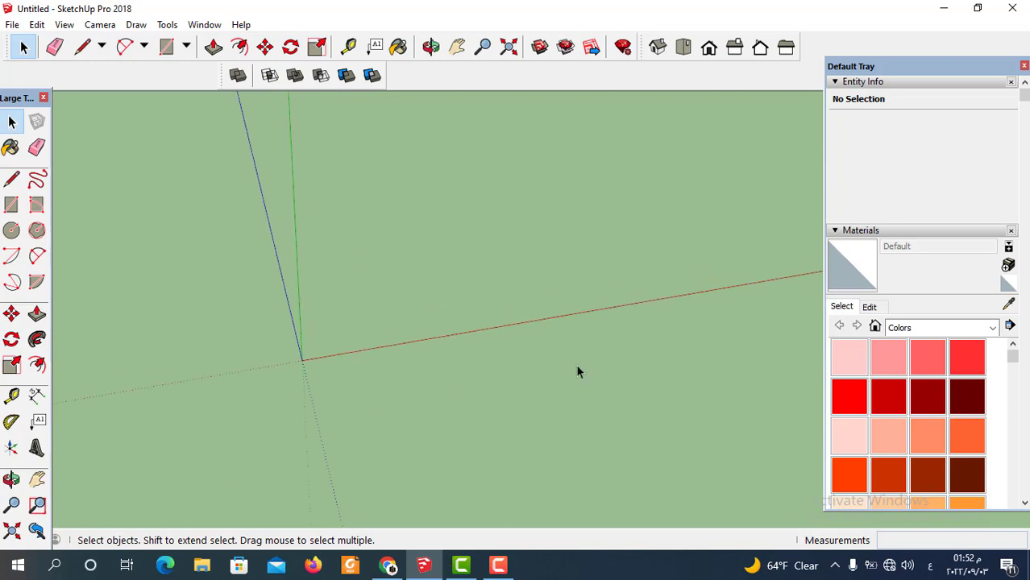
middle_drag(576, 365, 458, 327)
scroll(418, 294, down, 3)
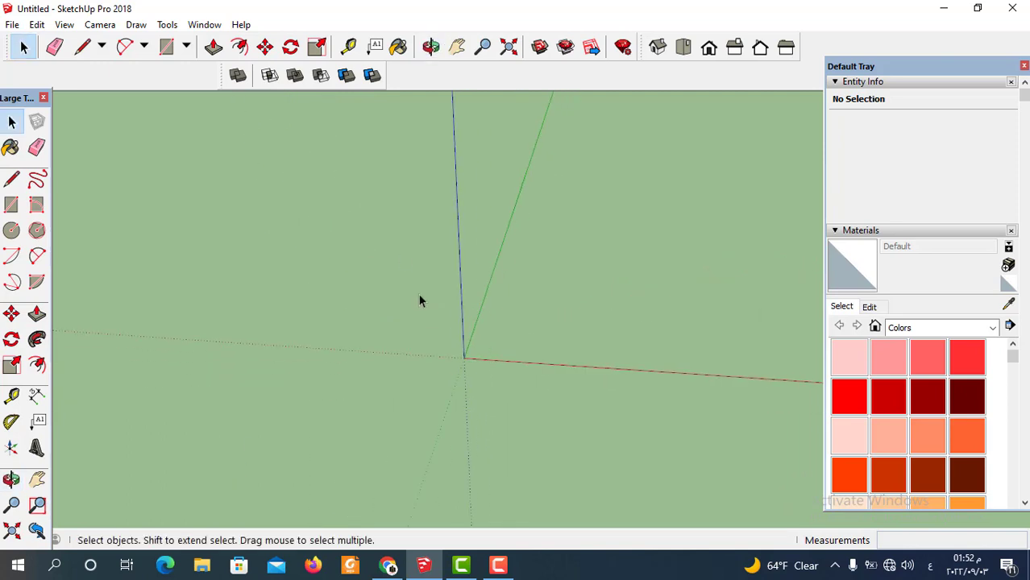
click(11, 205)
click(413, 339)
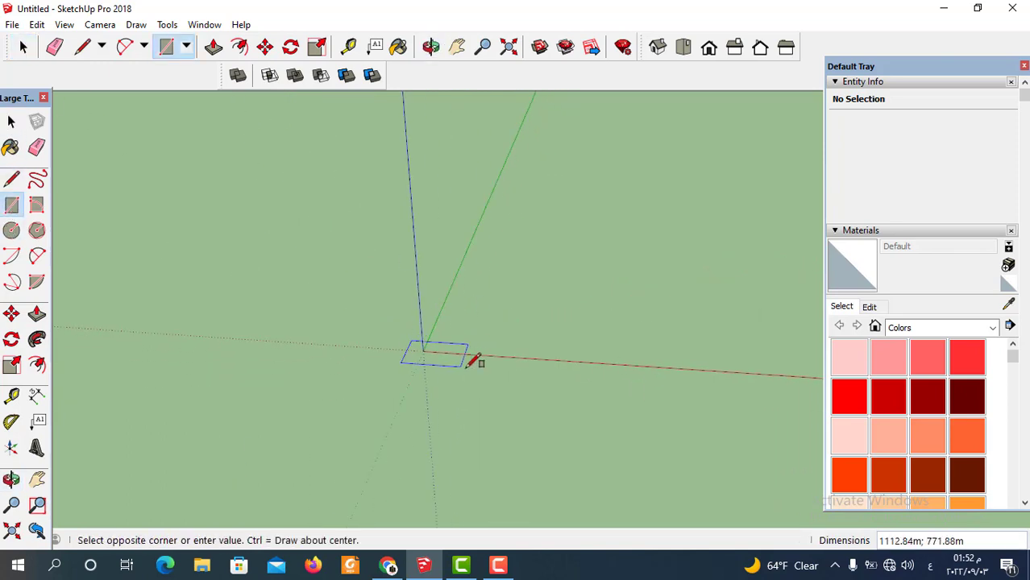
click(468, 374)
Draw a second, larger rectangle of about 1674 × 1227 m on the red axis beside the first one.
scroll(514, 263, down, 2)
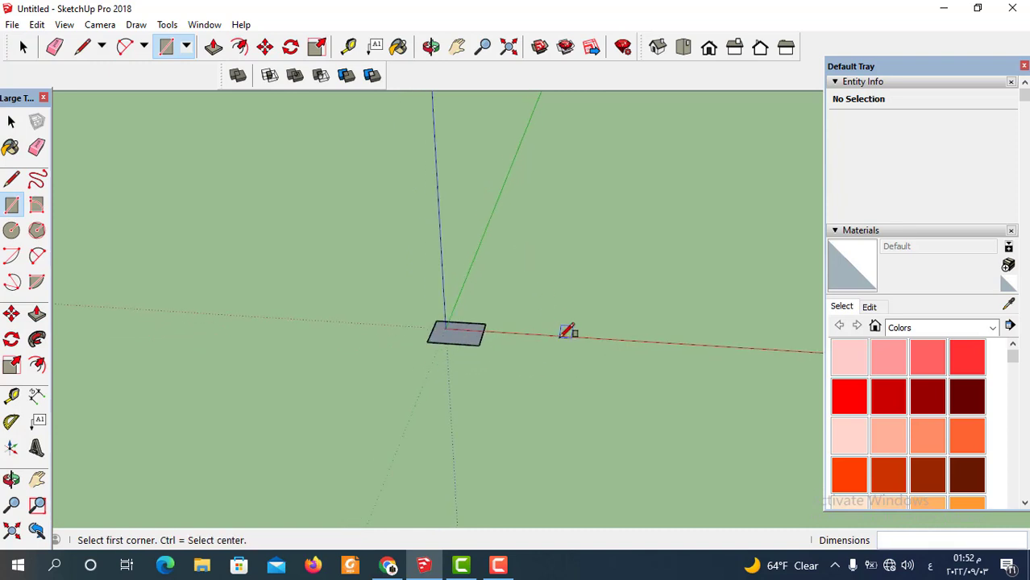
scroll(548, 331, up, 2)
click(491, 328)
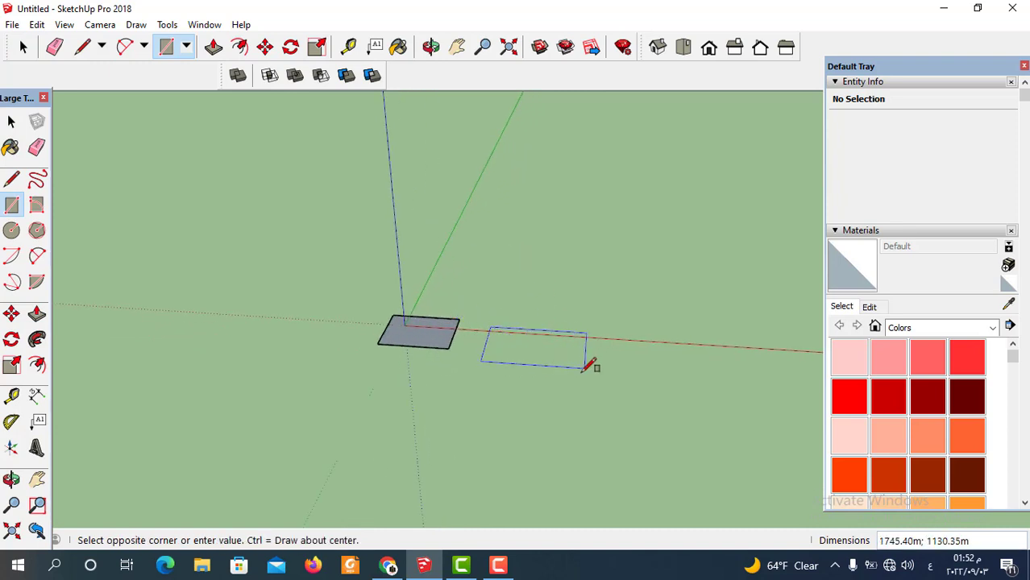
click(582, 370)
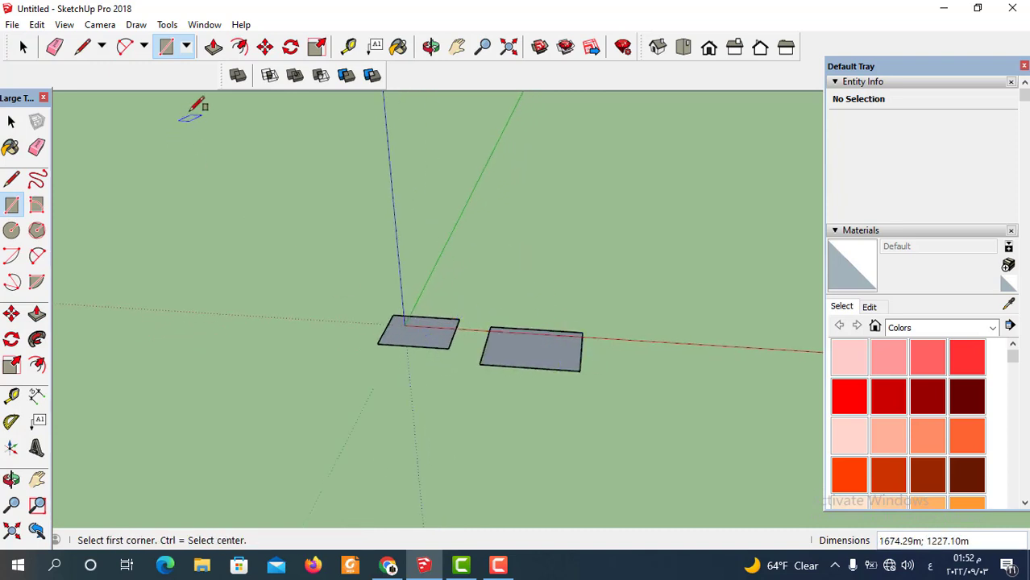
Push/Pull the rectangle at the origin up about 839 m into a box.
click(214, 47)
click(442, 346)
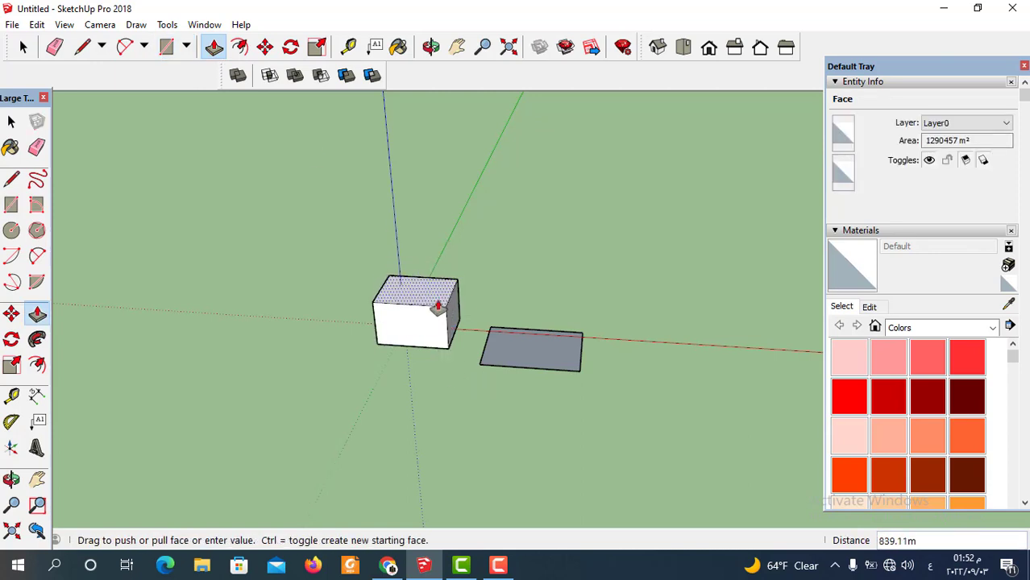
click(437, 296)
Push/Pull the larger rectangle up in two stages into a much taller box, the second pull about 1683 m.
click(517, 336)
click(510, 358)
click(510, 358)
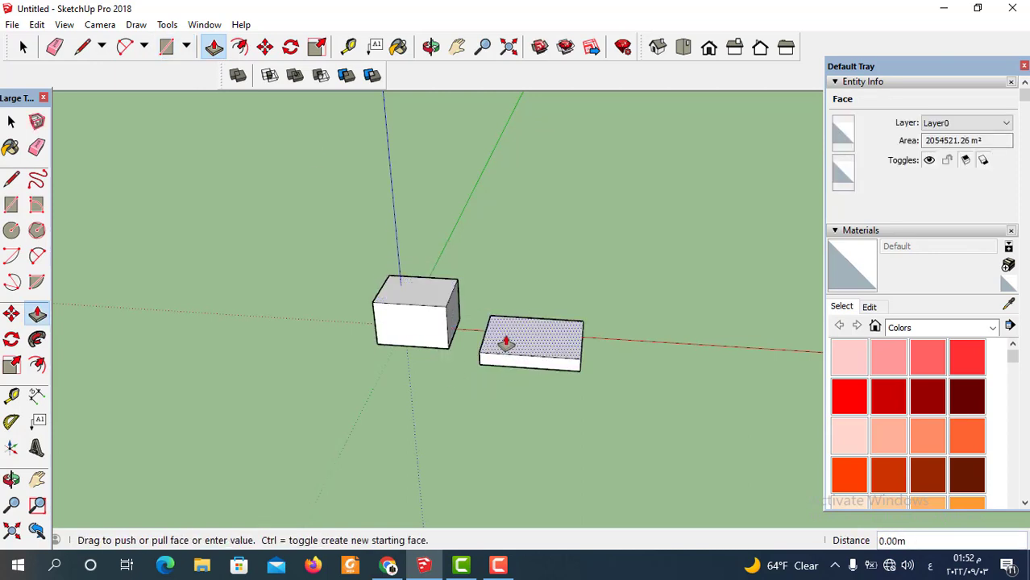
click(496, 267)
middle_drag(497, 266, 442, 299)
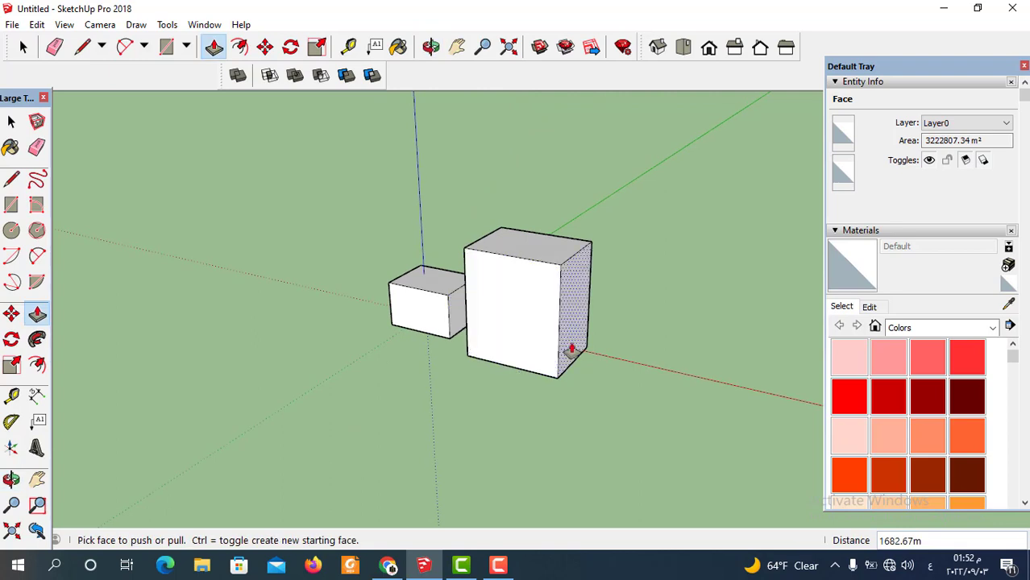
Pull the front face of the taller box outward about 235 m to deepen it.
scroll(457, 307, down, 3)
click(505, 344)
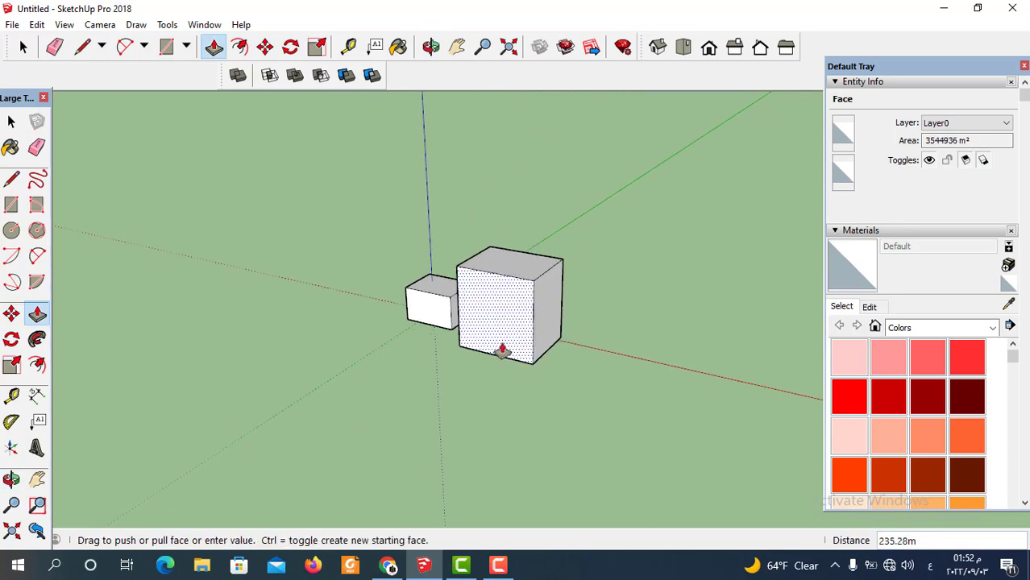
click(502, 347)
middle_drag(502, 347, 566, 353)
Select the whole small box and make it a group.
click(23, 47)
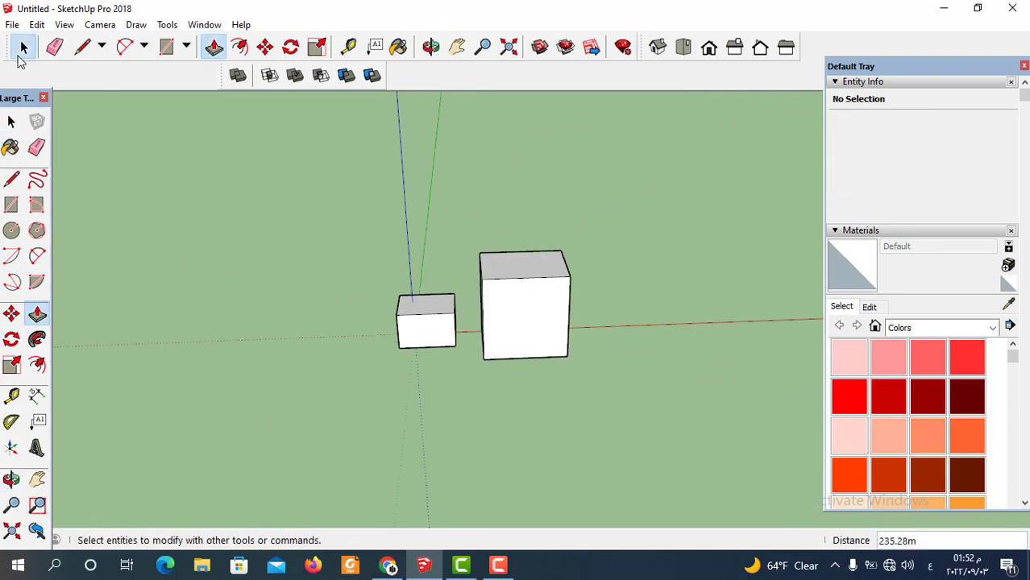
drag(307, 235, 440, 352)
right_click(441, 352)
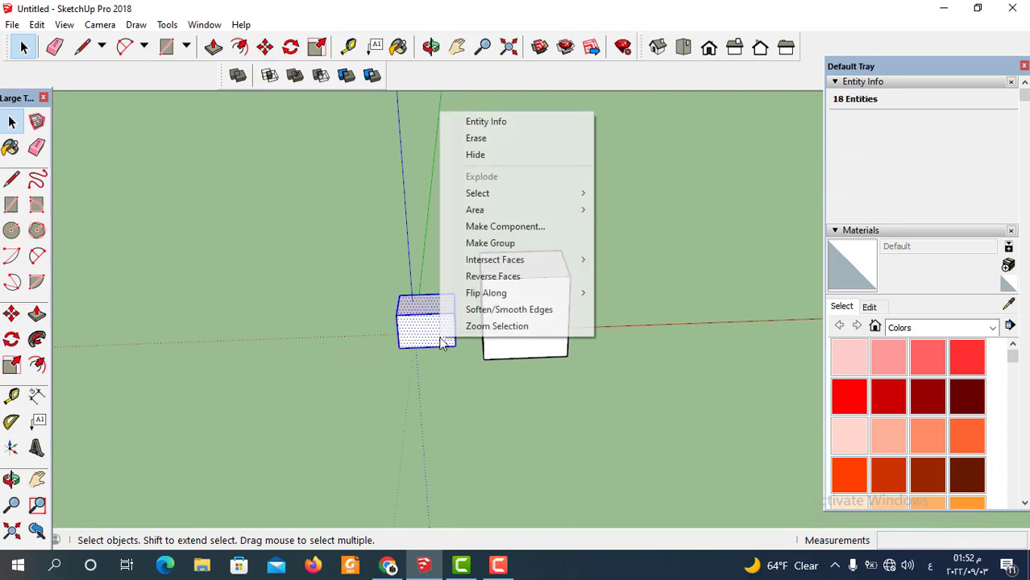
click(490, 247)
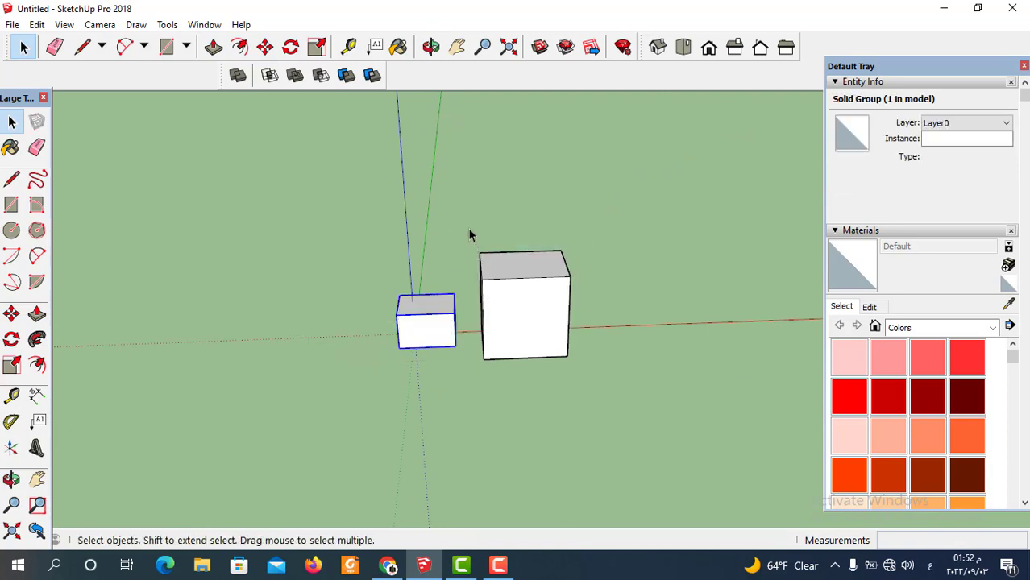
Select all of the tall box's geometry and turn it into its own group.
drag(468, 229, 604, 388)
right_click(544, 345)
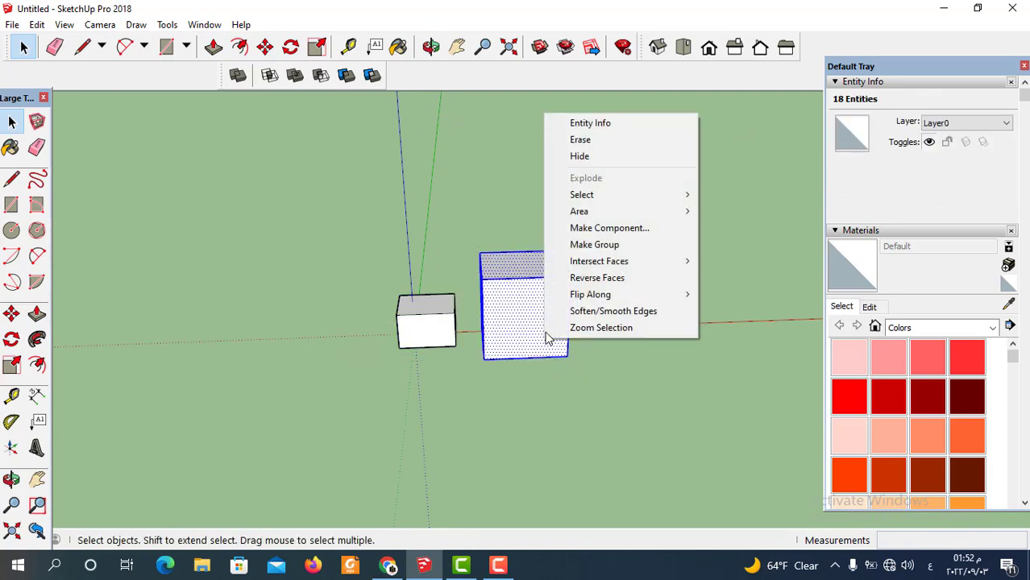
click(597, 246)
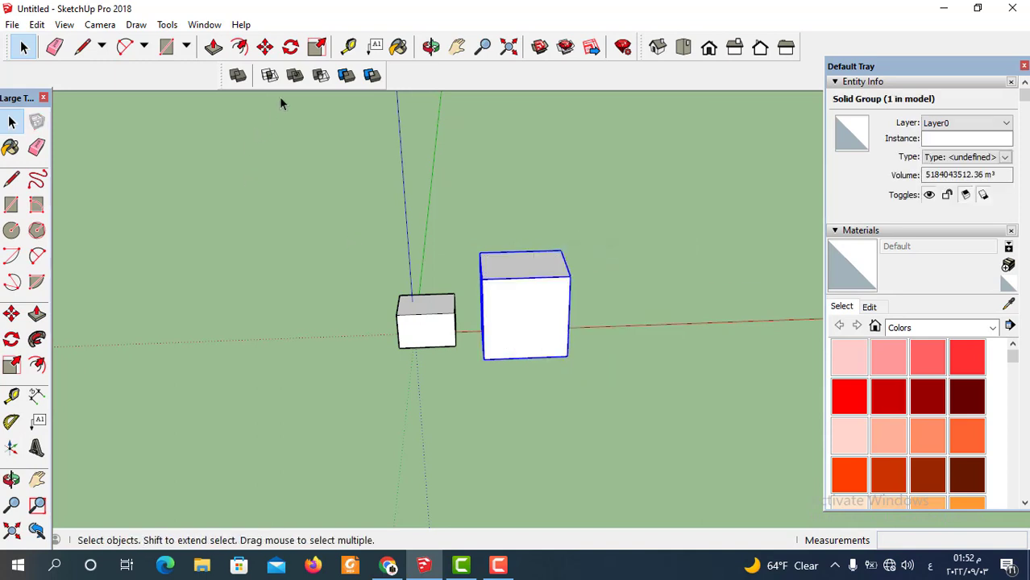
Move the tall box group about 1073 m toward the small box so the two solids overlap.
click(265, 47)
click(536, 407)
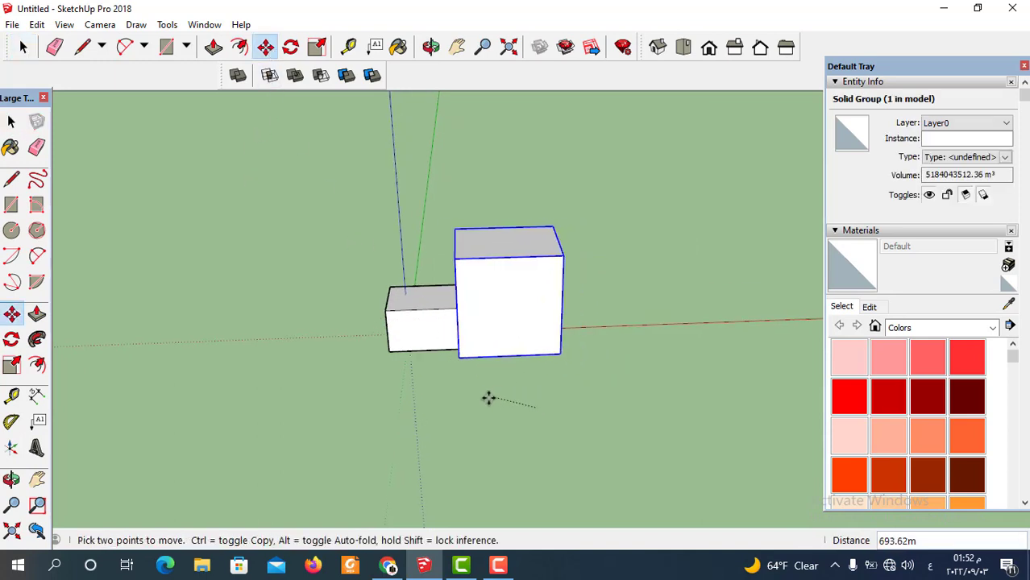
click(473, 398)
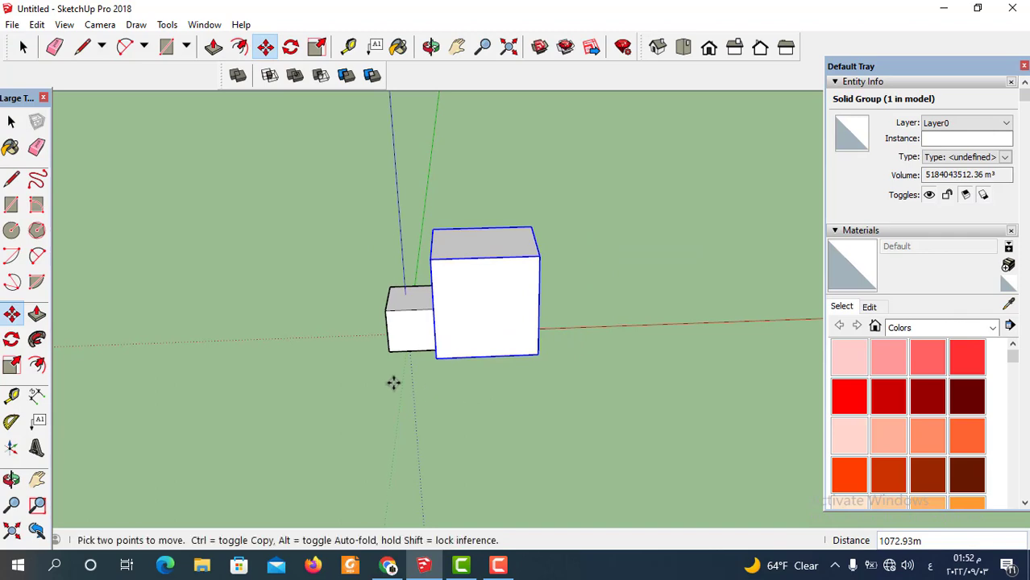
middle_drag(392, 381, 629, 328)
scroll(627, 322, up, 4)
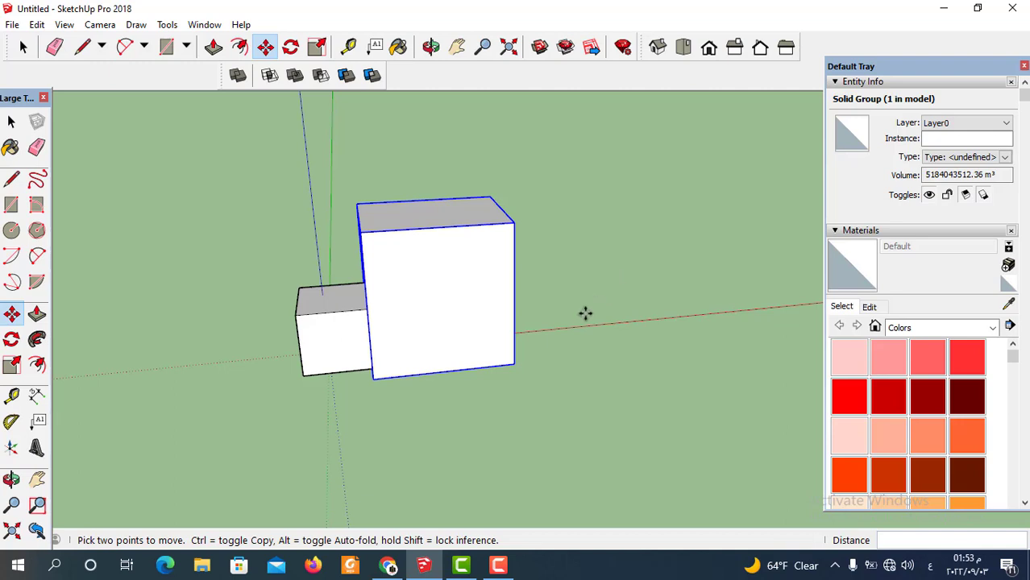
Select both overlapping groups and place a copy of the pair about 4782 m away along the red axis.
click(23, 47)
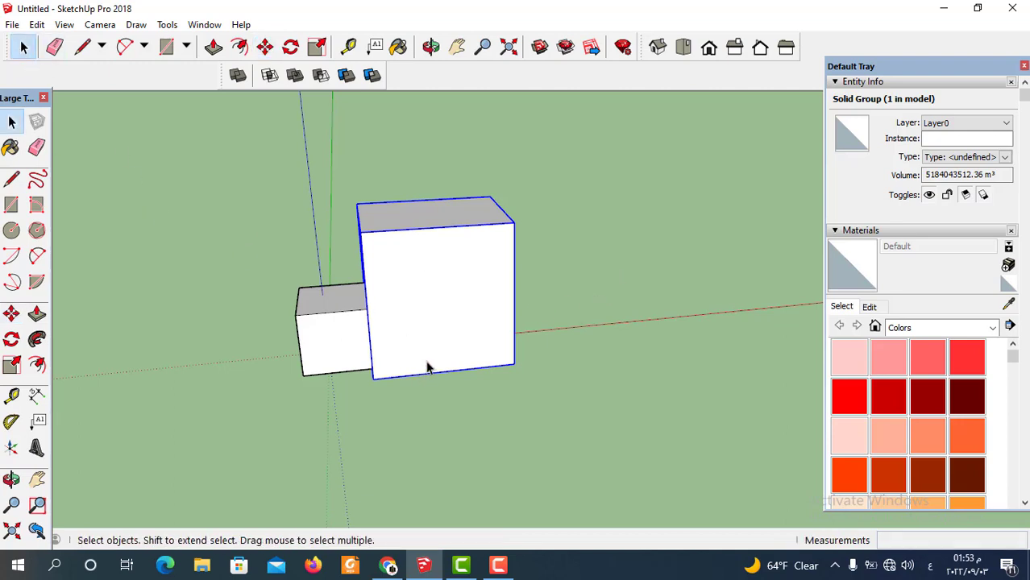
scroll(461, 400, down, 3)
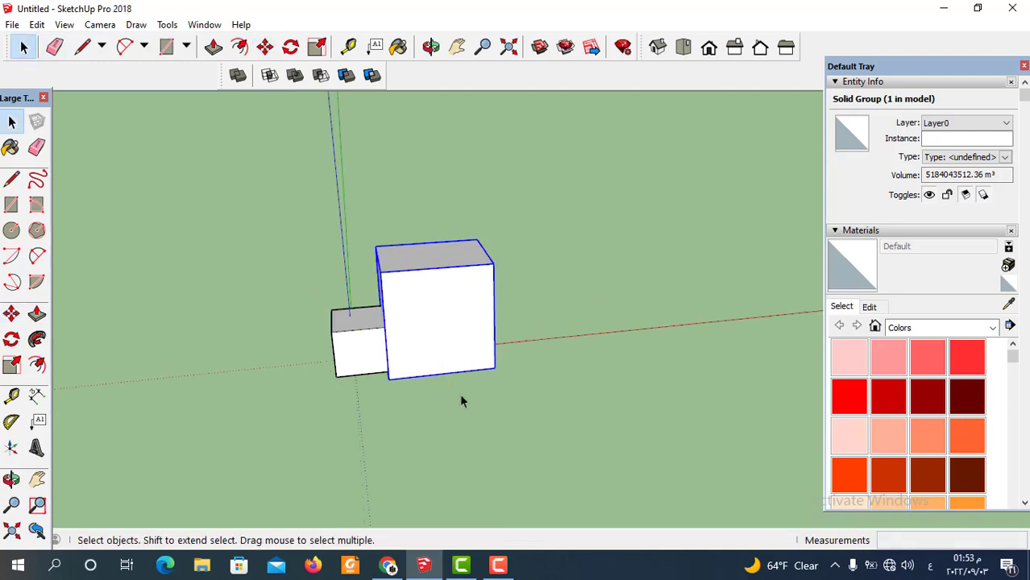
middle_drag(472, 416, 403, 379)
drag(315, 209, 544, 427)
click(265, 47)
scroll(225, 358, down, 2)
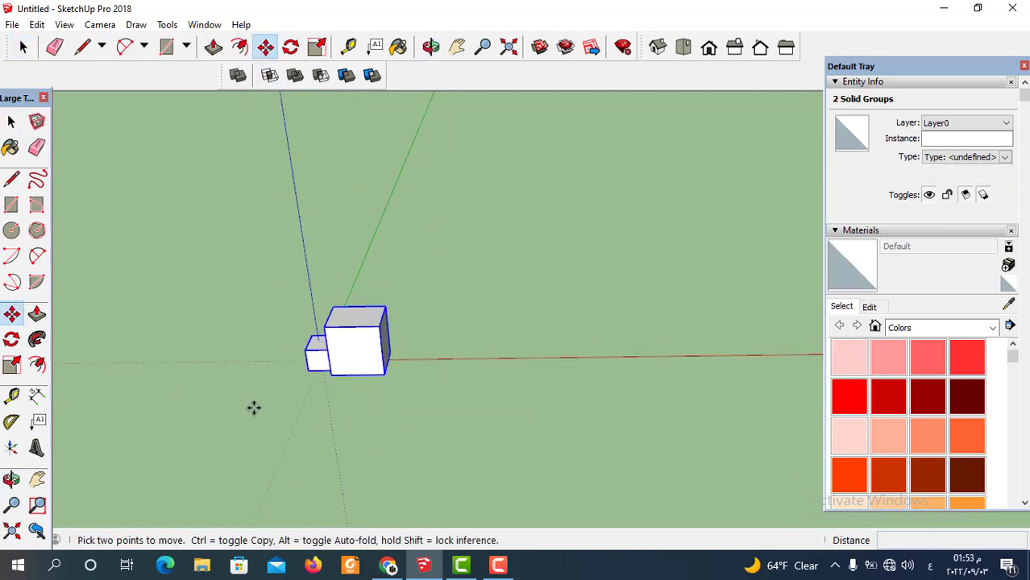
key(ctrl)
click(302, 422)
click(439, 406)
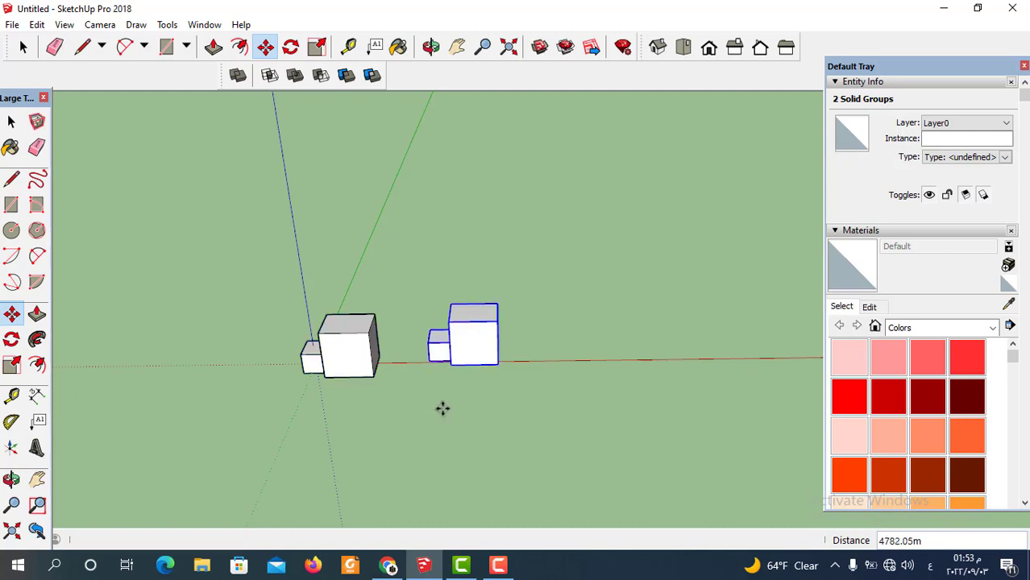
Copy the newest pair two more times along the row, offset about 5210 m and then about 6501 m.
key(ctrl)
click(443, 407)
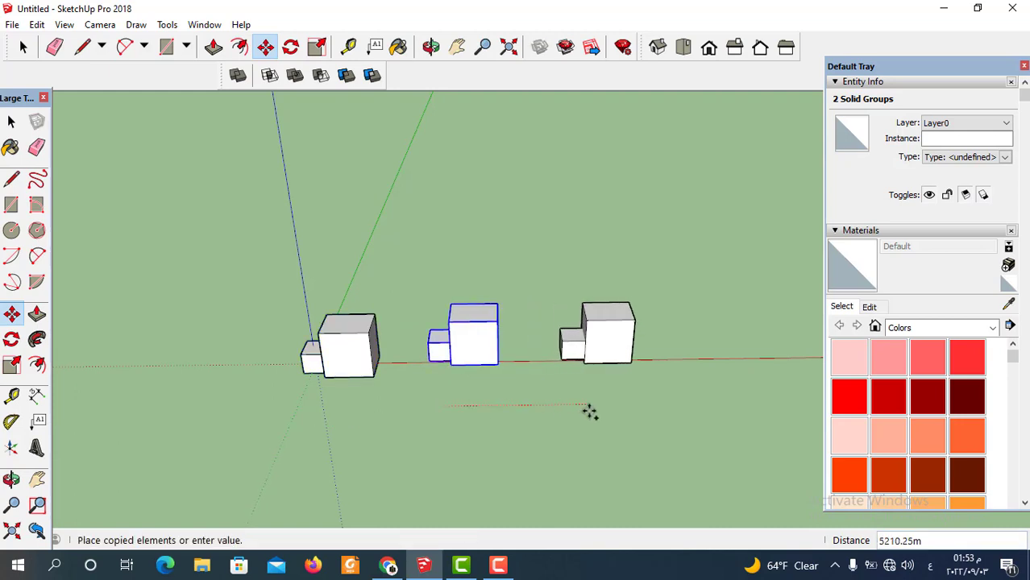
click(577, 416)
key(ctrl)
click(554, 421)
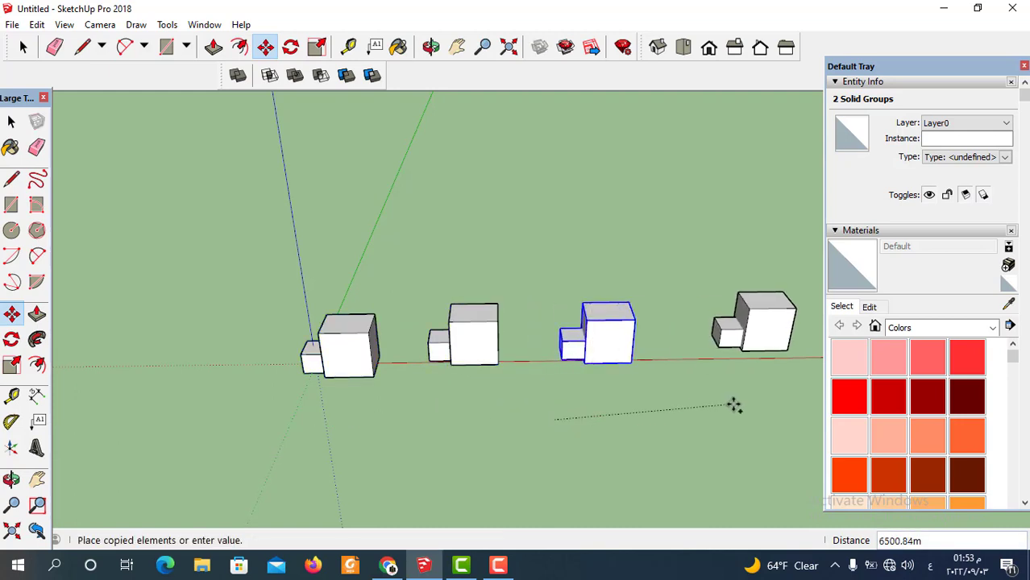
click(733, 404)
scroll(267, 368, down, 2)
middle_drag(485, 394, 495, 395)
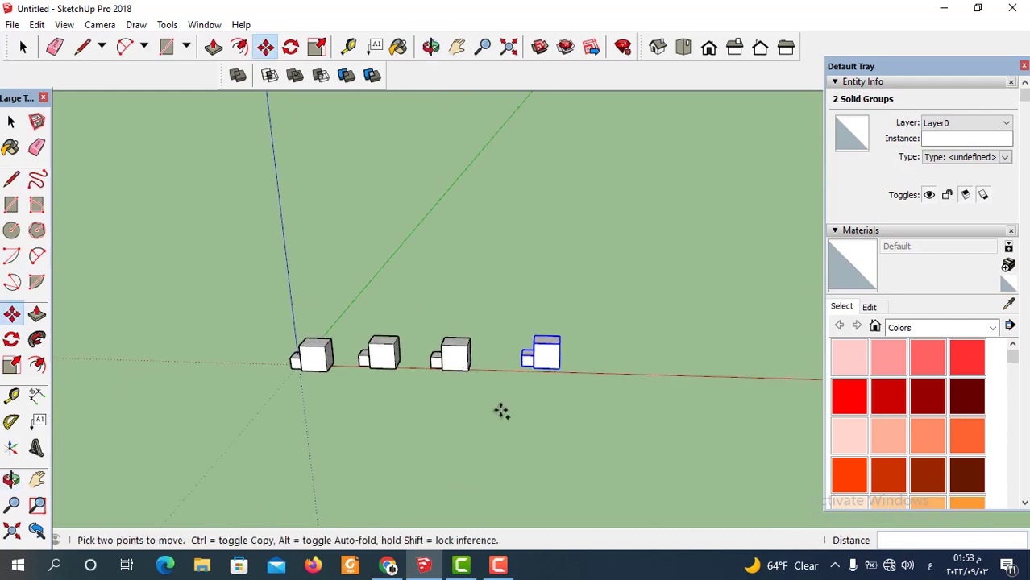
Extend the row with two further copies of the last pair, the first offset about 6199 m.
key(ctrl)
click(501, 411)
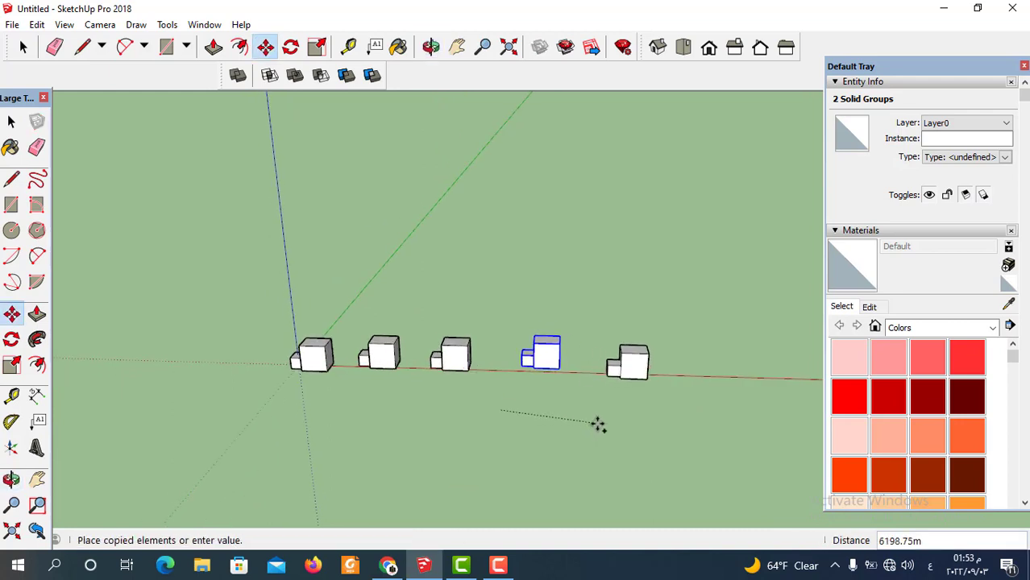
click(598, 425)
scroll(444, 395, down, 1)
key(ctrl)
click(560, 424)
click(636, 425)
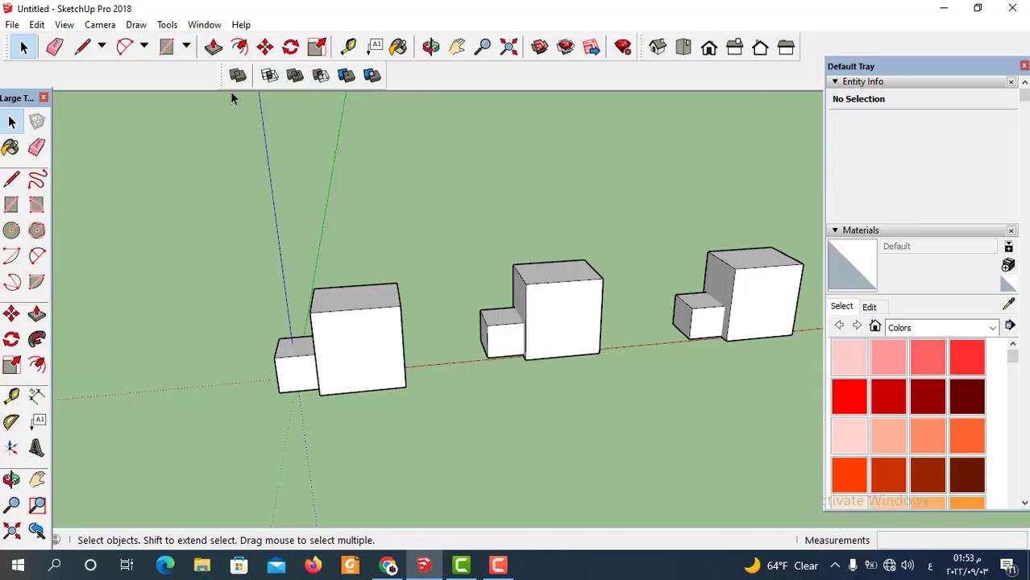
Merge the small and tall box groups of the first pair into one solid with Outer Shell.
mouse_move(345, 345)
middle_down()
mouse_move(373, 349)
mouse_move(339, 346)
middle_up()
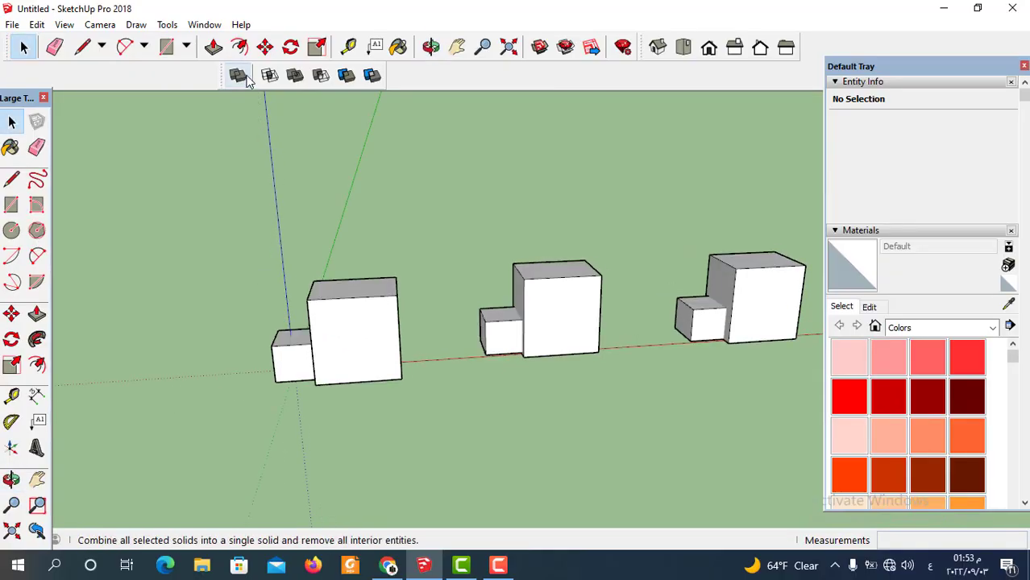
click(238, 75)
click(286, 359)
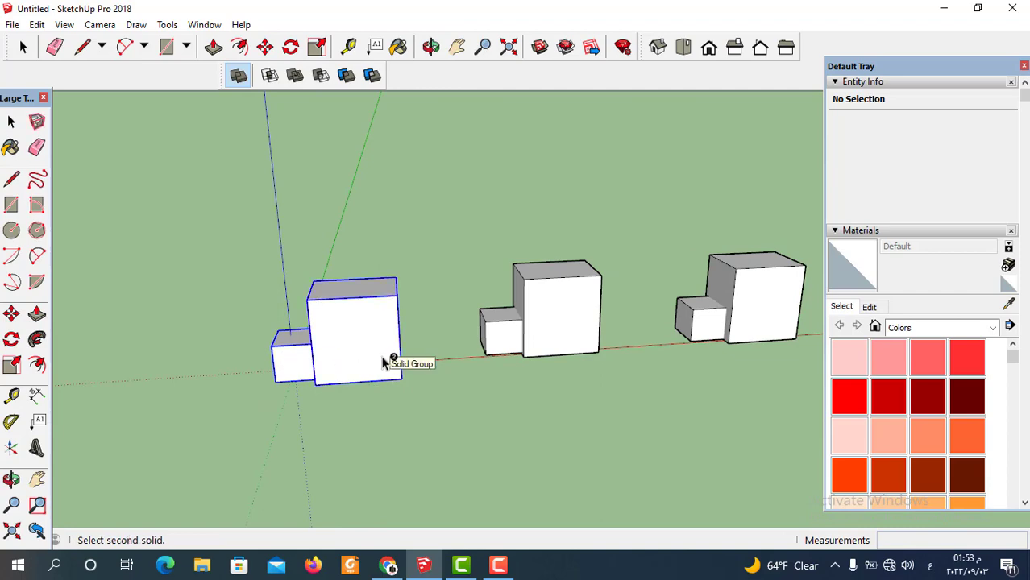
click(387, 362)
middle_drag(310, 377, 508, 324)
scroll(485, 363, up, 3)
middle_drag(455, 374, 288, 384)
click(23, 47)
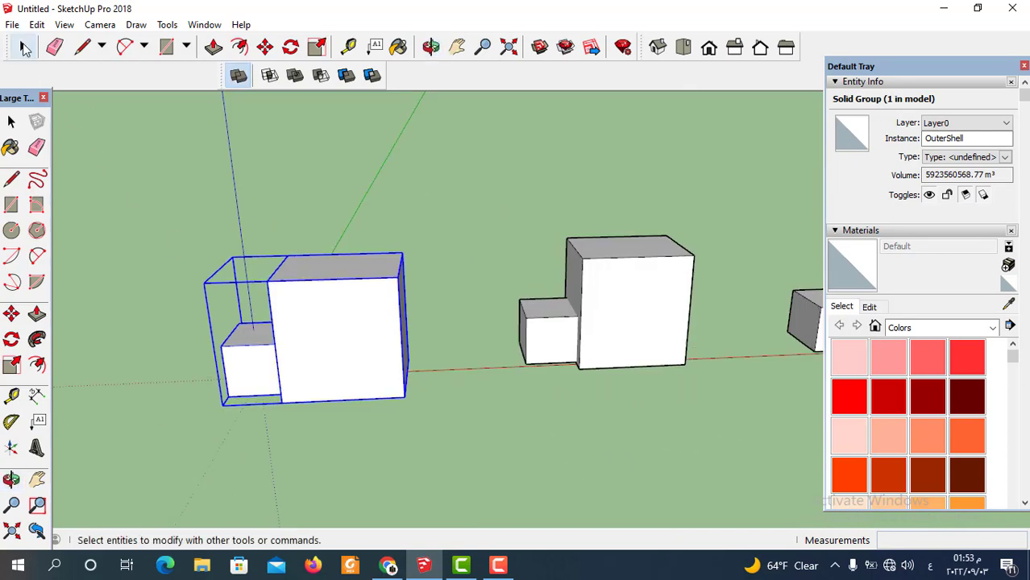
click(507, 422)
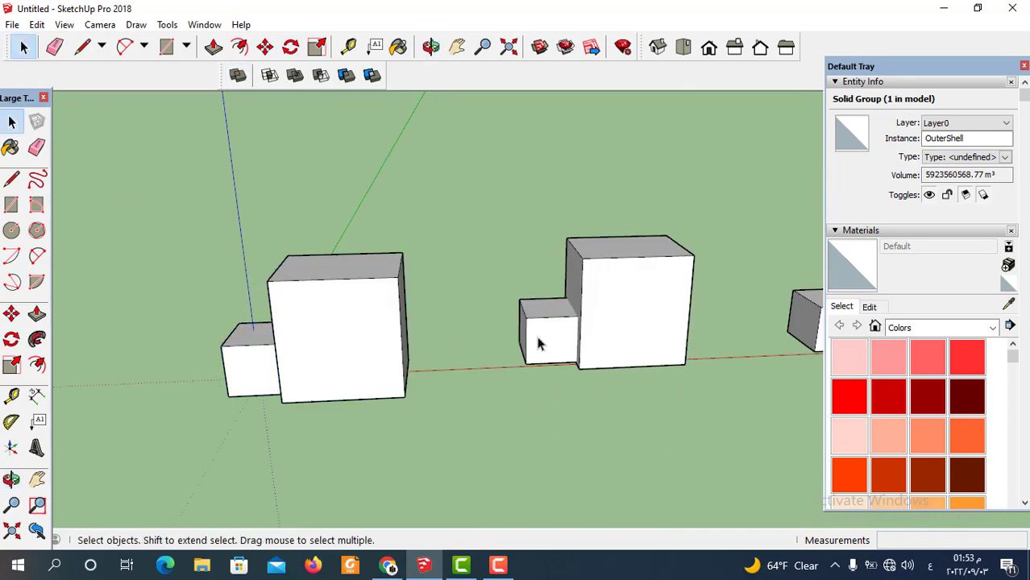
Select the second pair's tall box and the merged first solid in turn to compare how they are grouped.
click(639, 329)
middle_drag(507, 440, 415, 321)
click(643, 387)
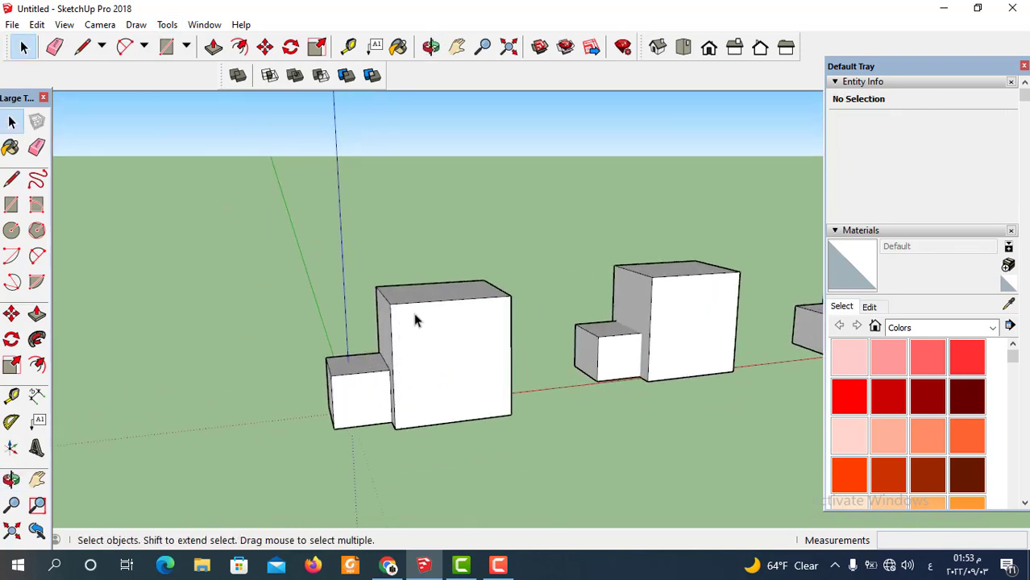
click(474, 362)
middle_drag(473, 381, 452, 284)
scroll(452, 285, down, 4)
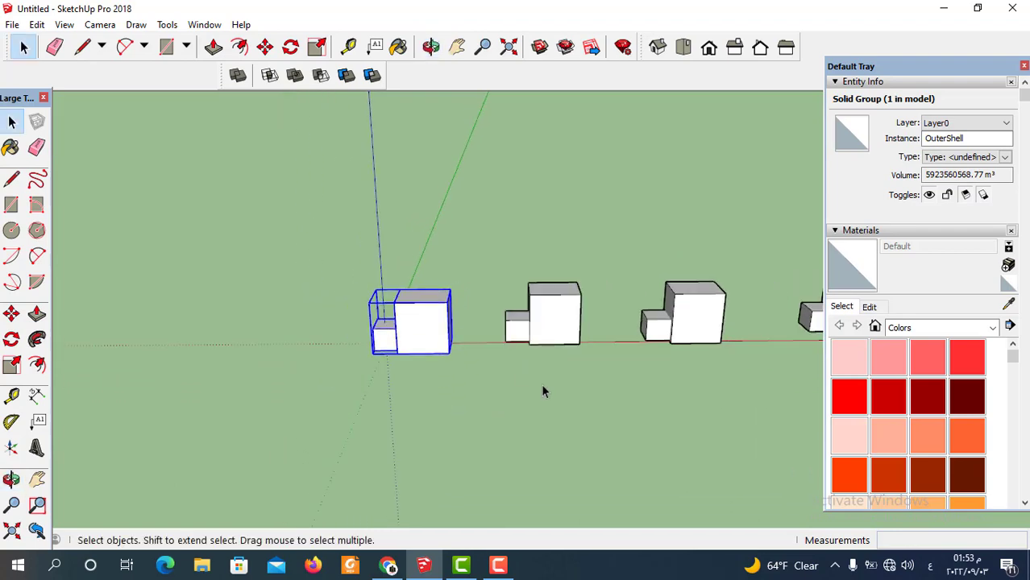
Intersect the tall and small boxes of the second pair, keeping only their shared volume.
middle_drag(541, 383, 270, 157)
scroll(576, 369, up, 2)
click(576, 369)
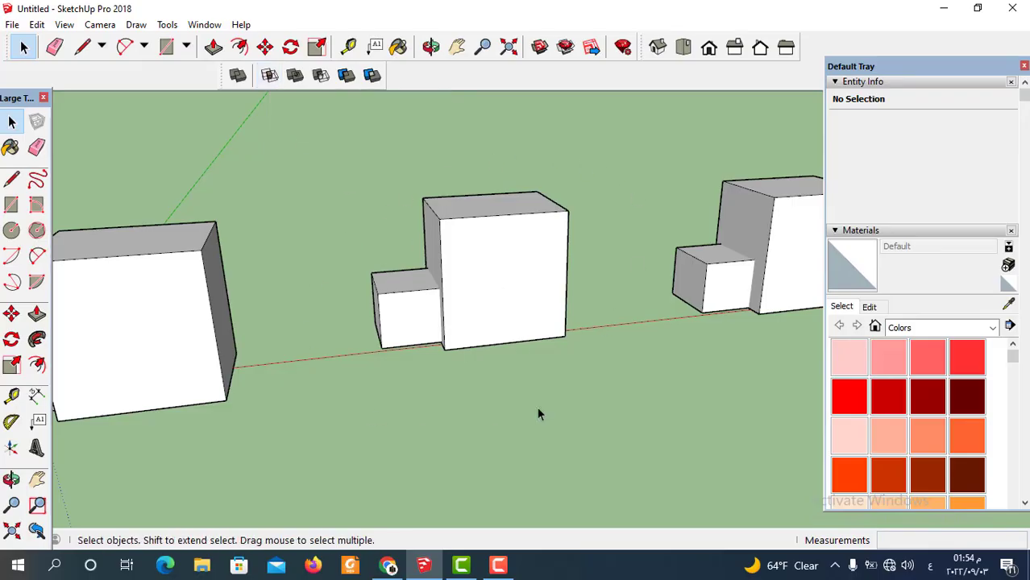
scroll(563, 431, down, 3)
scroll(550, 309, up, 4)
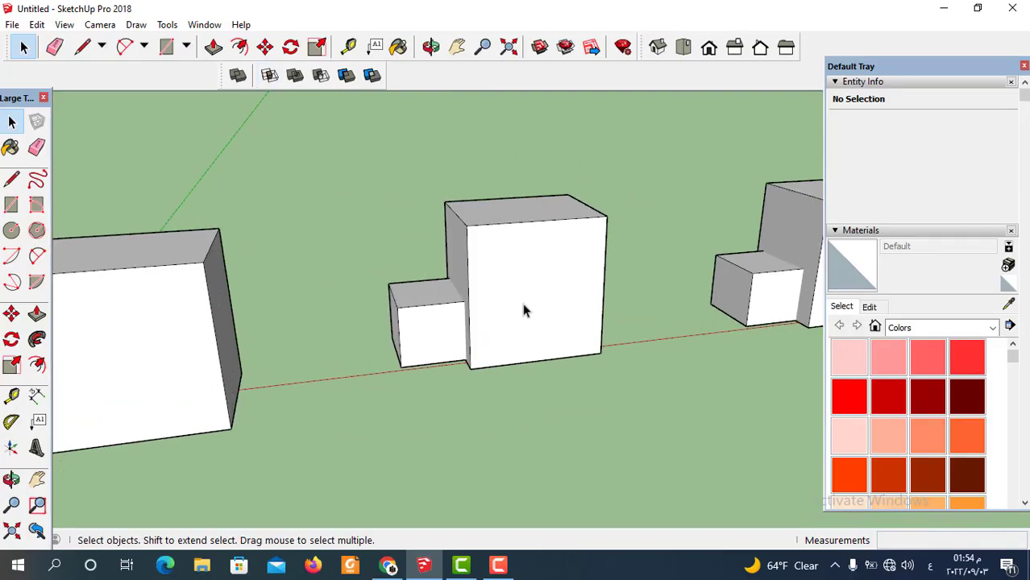
click(524, 311)
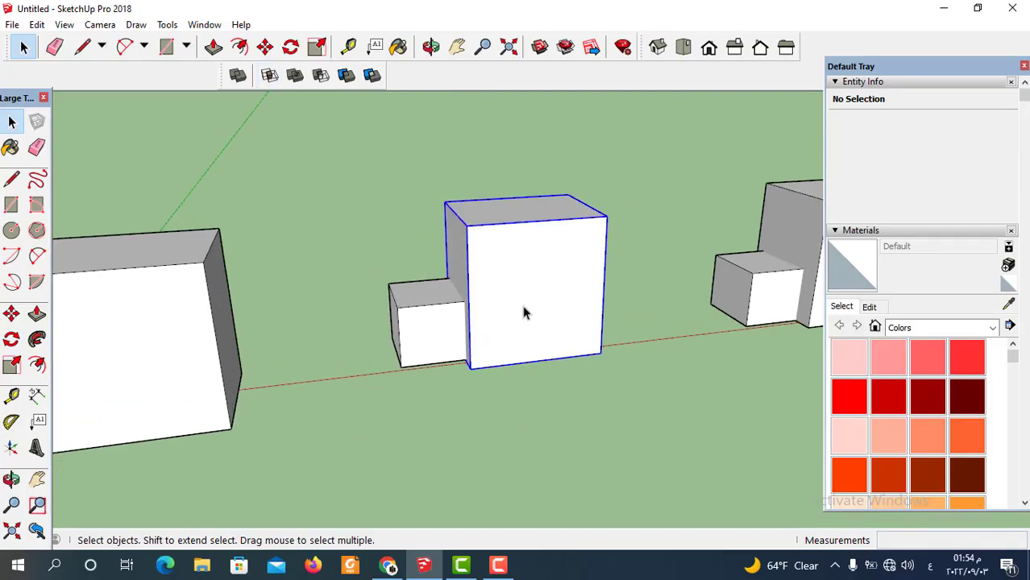
click(269, 76)
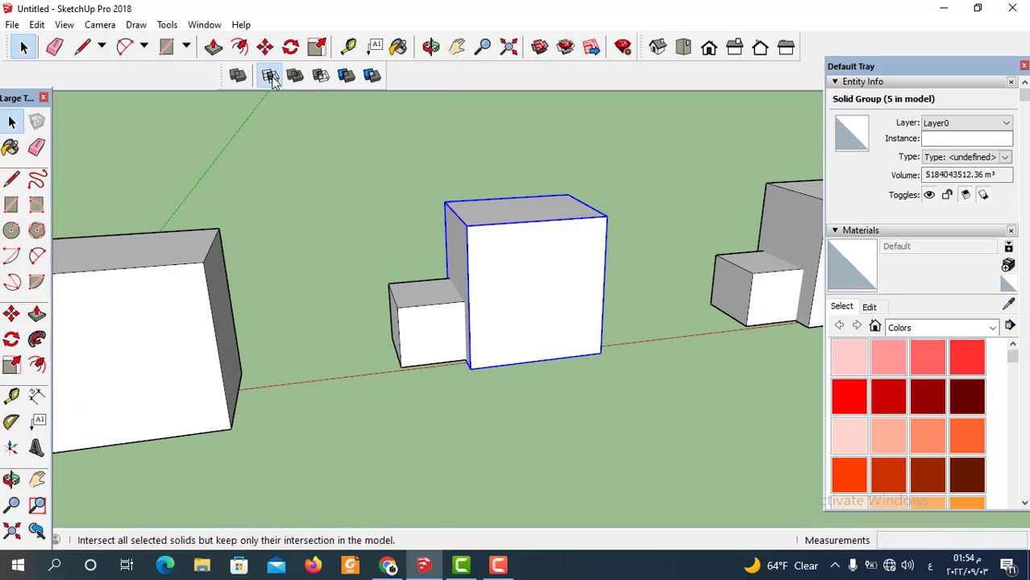
click(418, 334)
middle_drag(425, 342, 512, 320)
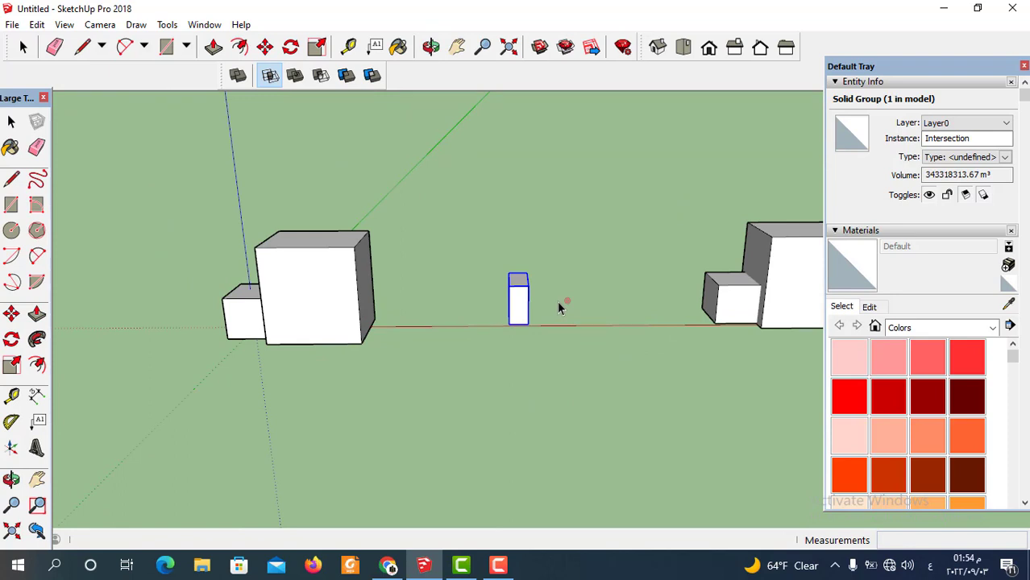
Undo the intersection of the second pair and leave the Intersect tool.
key(ctrl+z)
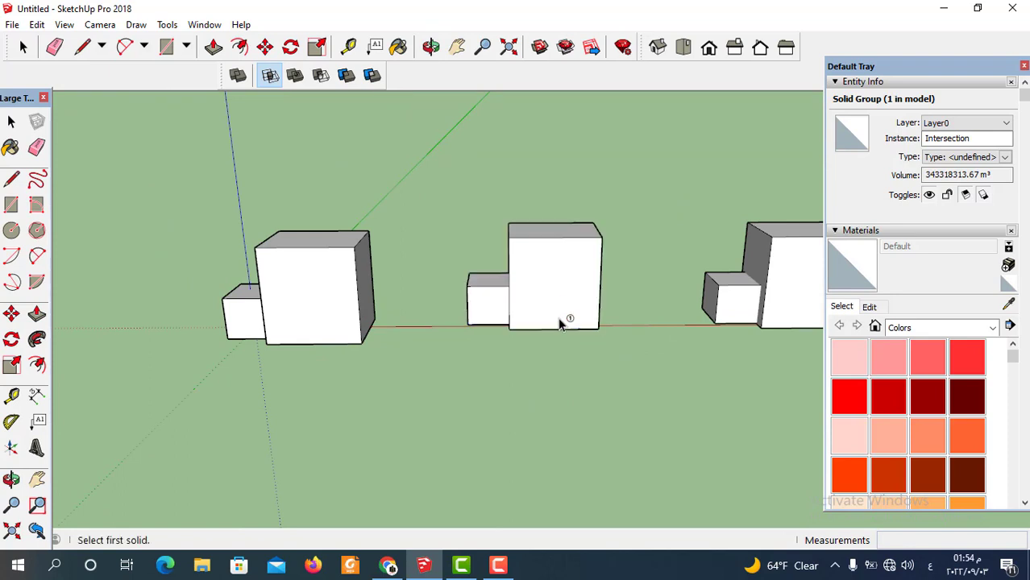
middle_drag(563, 321, 631, 307)
key(space)
scroll(631, 306, up, 2)
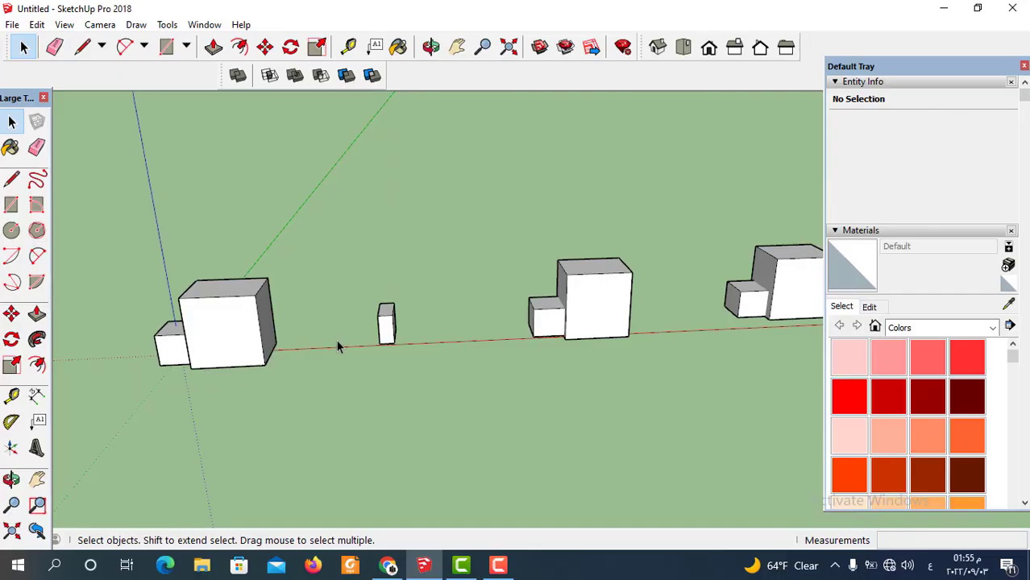
Unite the tall and small boxes of the third pair into one solid with Union.
middle_drag(338, 346, 658, 298)
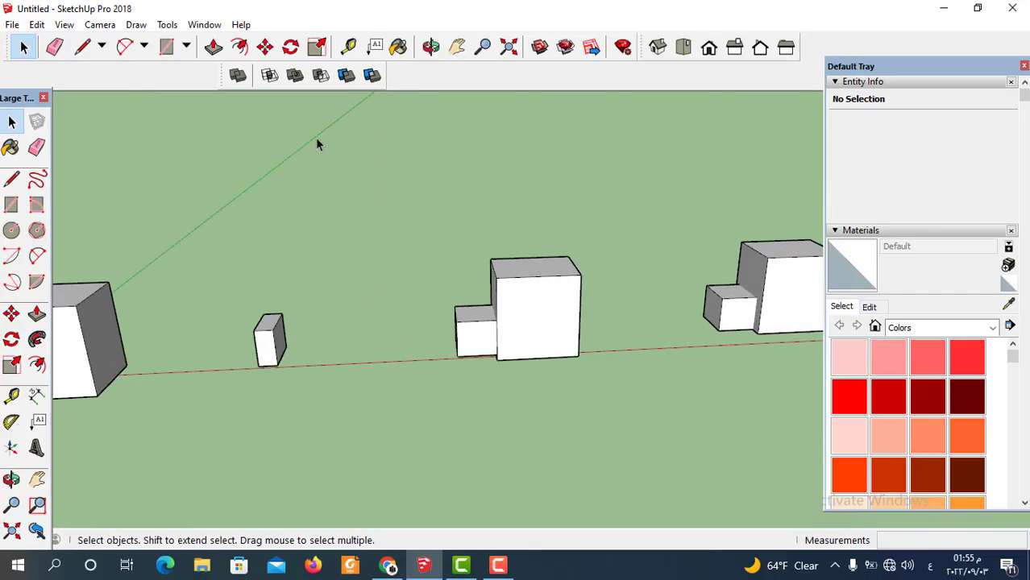
scroll(552, 331, up, 2)
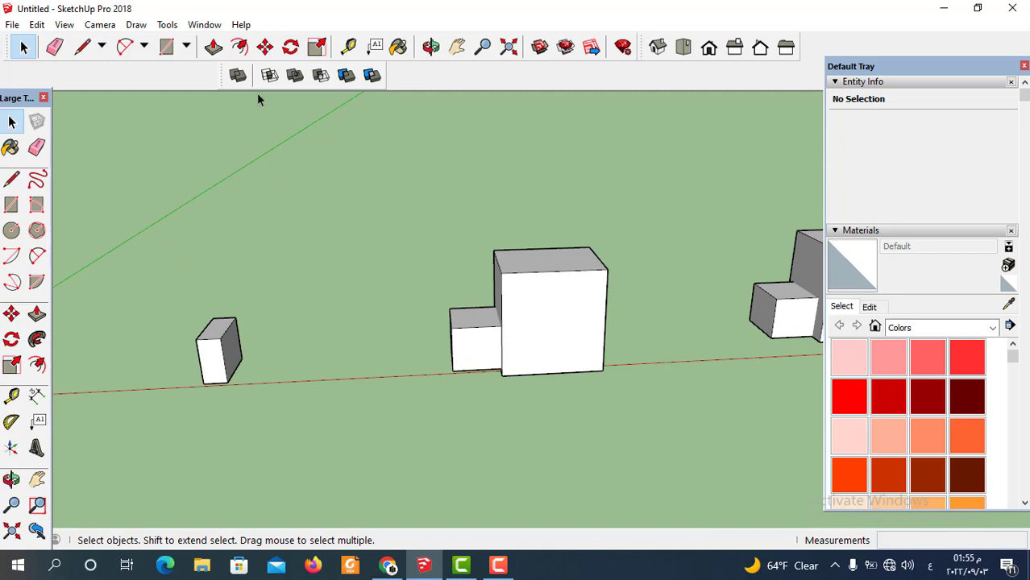
click(295, 75)
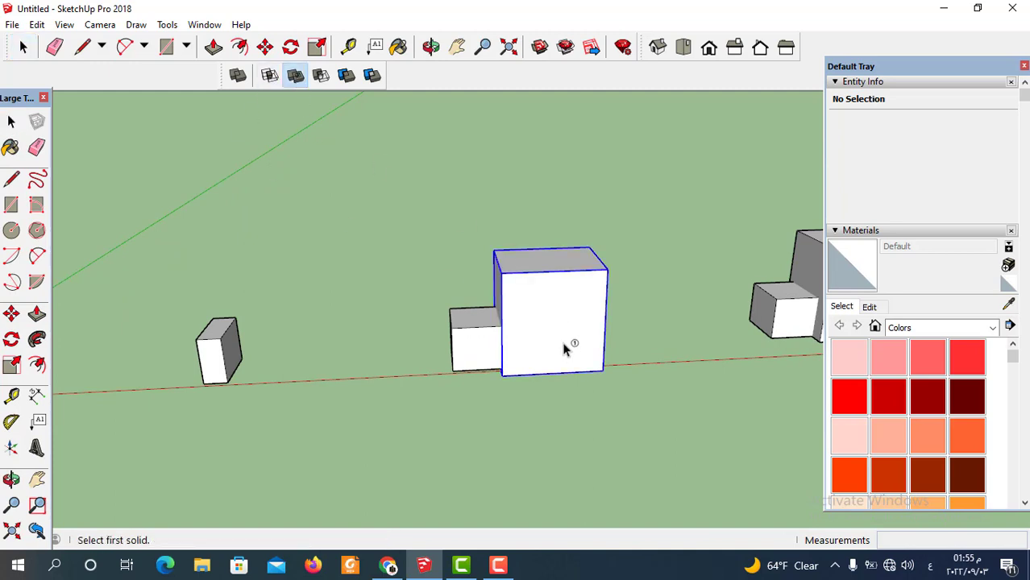
click(483, 339)
middle_drag(517, 367, 432, 335)
click(24, 47)
click(552, 406)
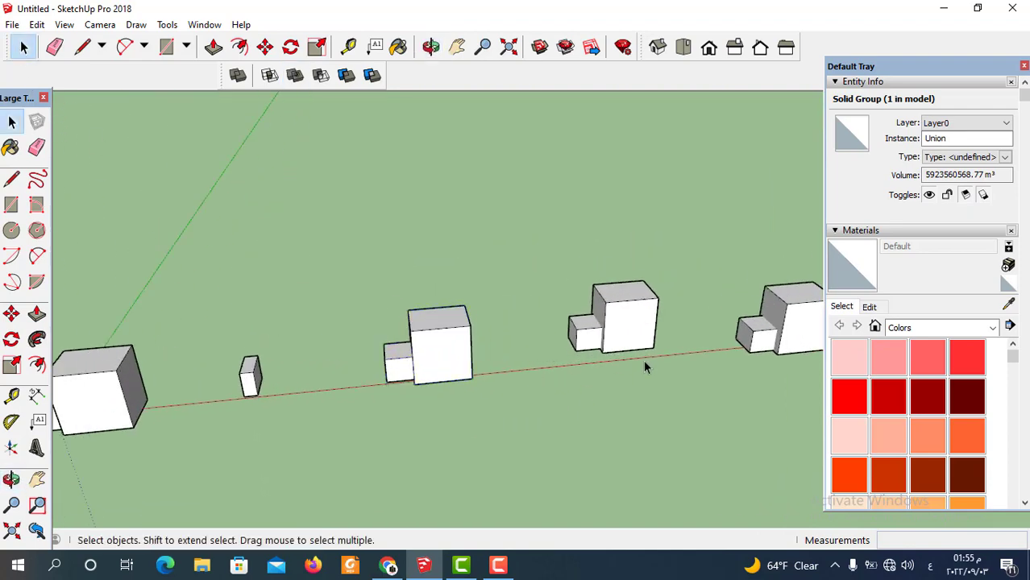
Try subtracting the tall box from the small box in the fourth pair, and undo the subtraction.
middle_drag(643, 360, 281, 431)
scroll(629, 334, up, 4)
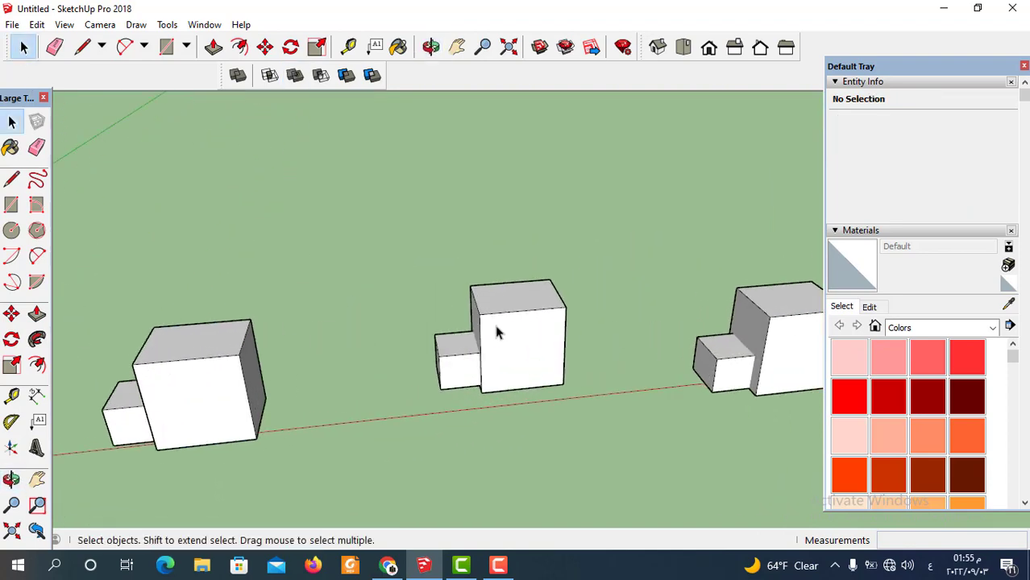
scroll(496, 333, down, 2)
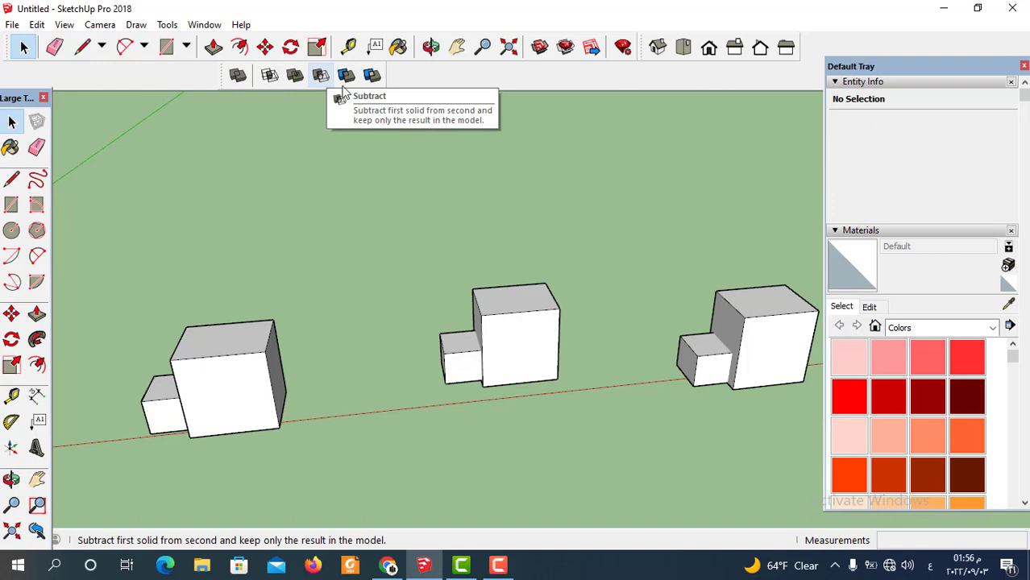
click(322, 75)
scroll(427, 396, up, 2)
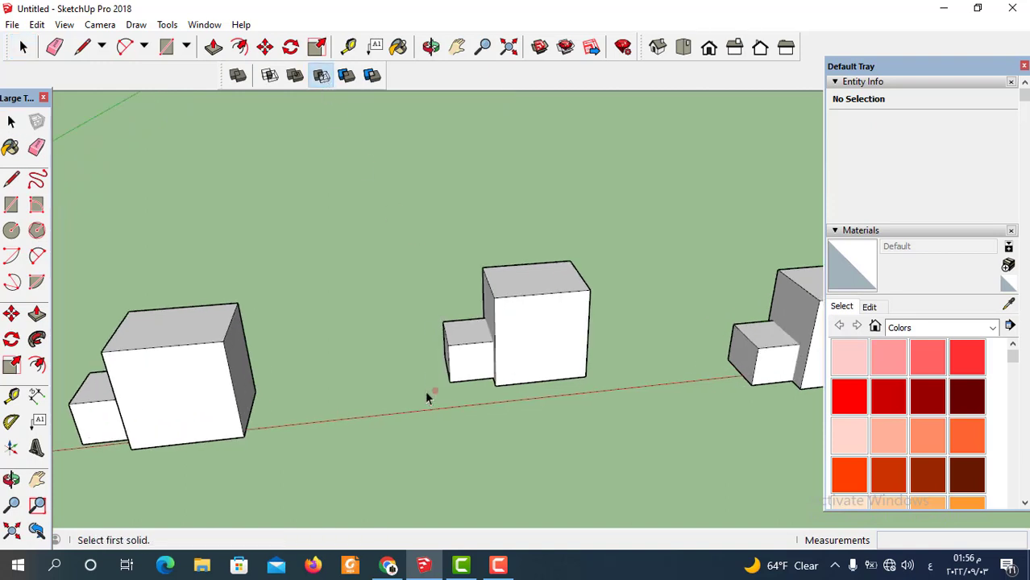
click(575, 329)
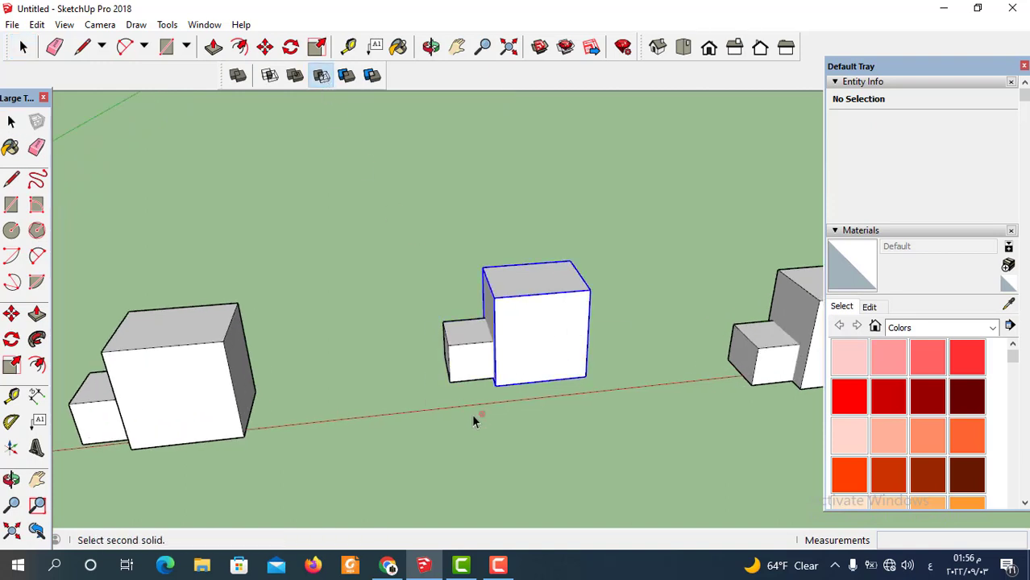
scroll(471, 414, up, 3)
click(461, 344)
middle_drag(459, 344, 690, 419)
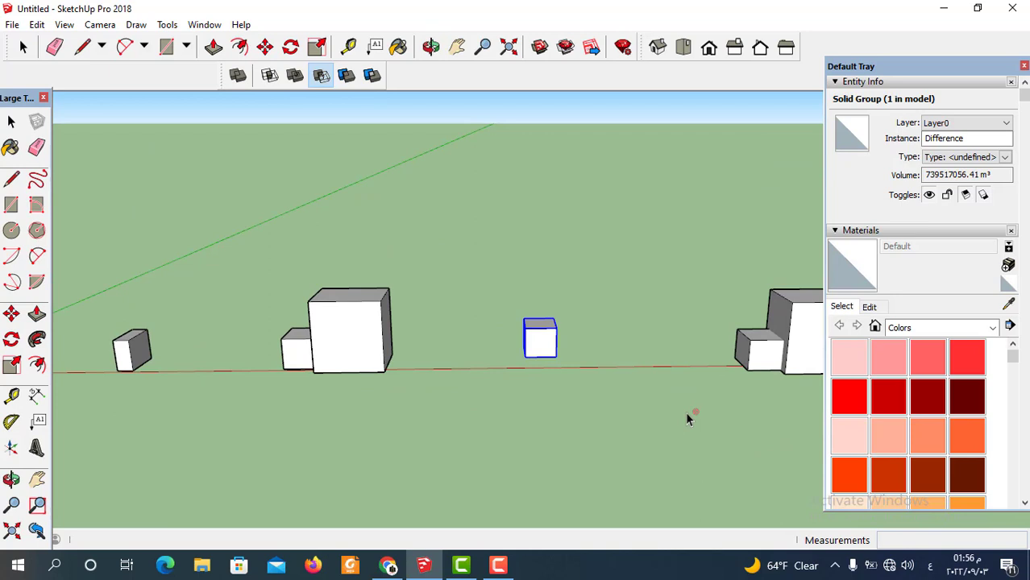
key(ctrl+z)
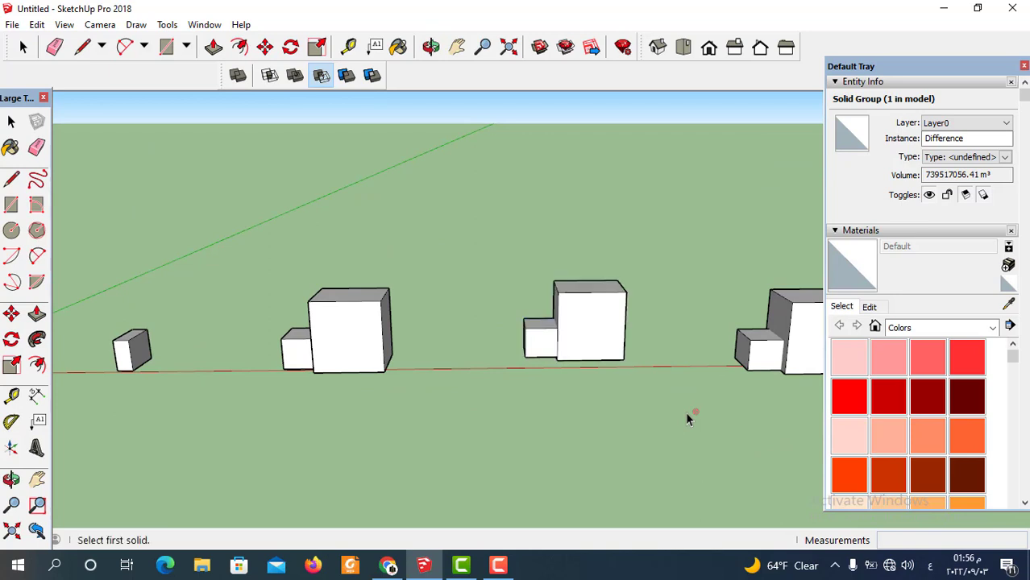
Try subtracting the small box from the tall box in the fourth pair, inspect the cutout, and undo it.
click(533, 335)
click(600, 322)
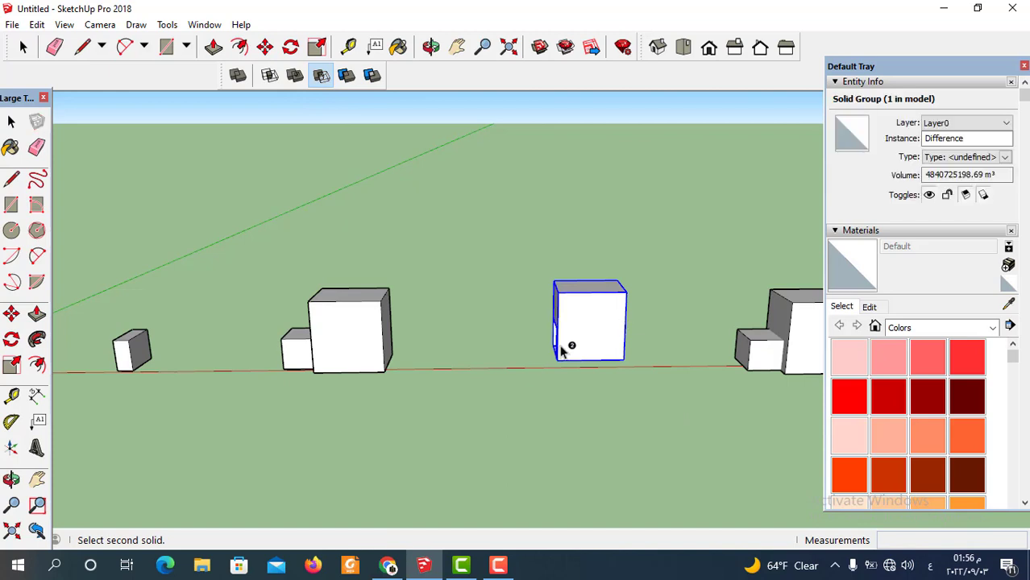
scroll(573, 342, up, 4)
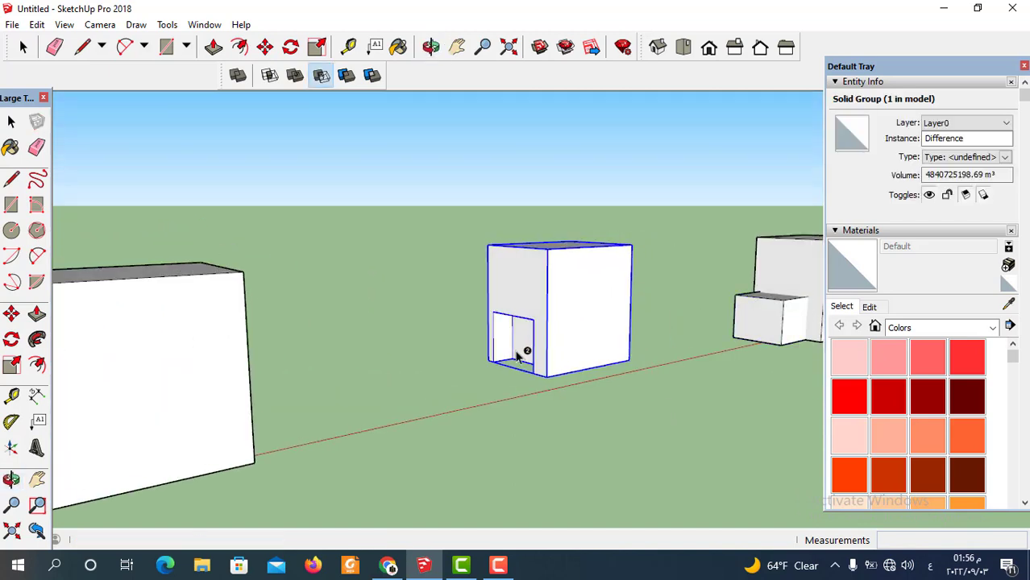
scroll(520, 351, up, 3)
scroll(536, 347, down, 2)
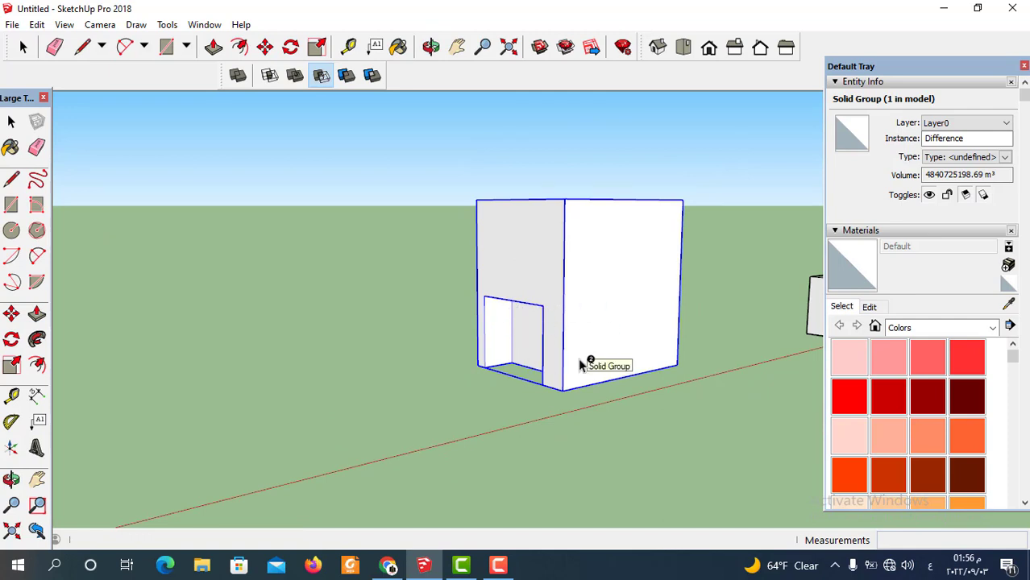
scroll(577, 365, down, 3)
key(ctrl+z)
Repeat the subtraction of the small box from the fourth pair's tall box, and undo it again.
middle_drag(573, 377, 466, 416)
click(475, 360)
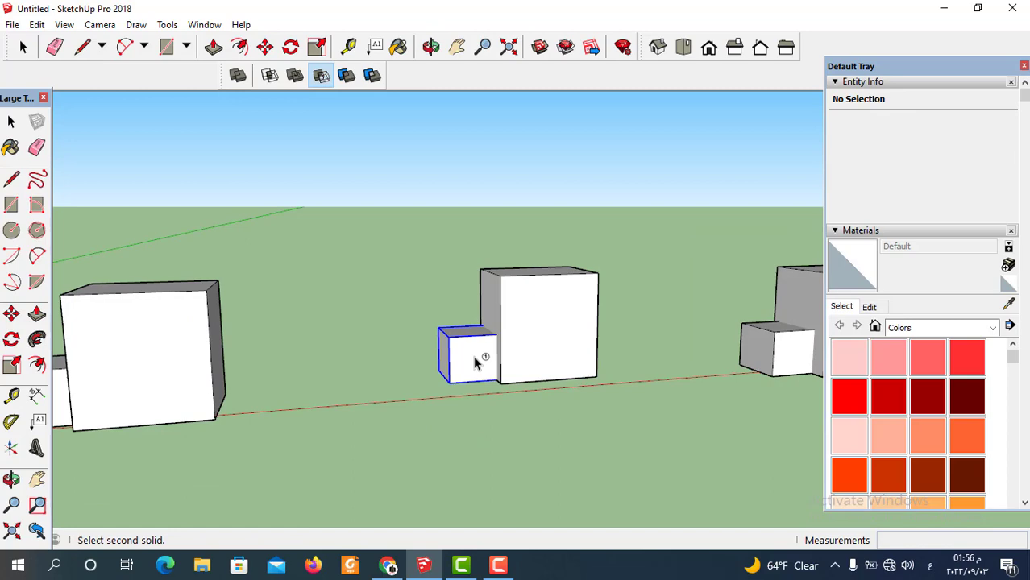
click(554, 327)
middle_drag(480, 375, 436, 428)
scroll(439, 422, up, 2)
scroll(431, 406, down, 3)
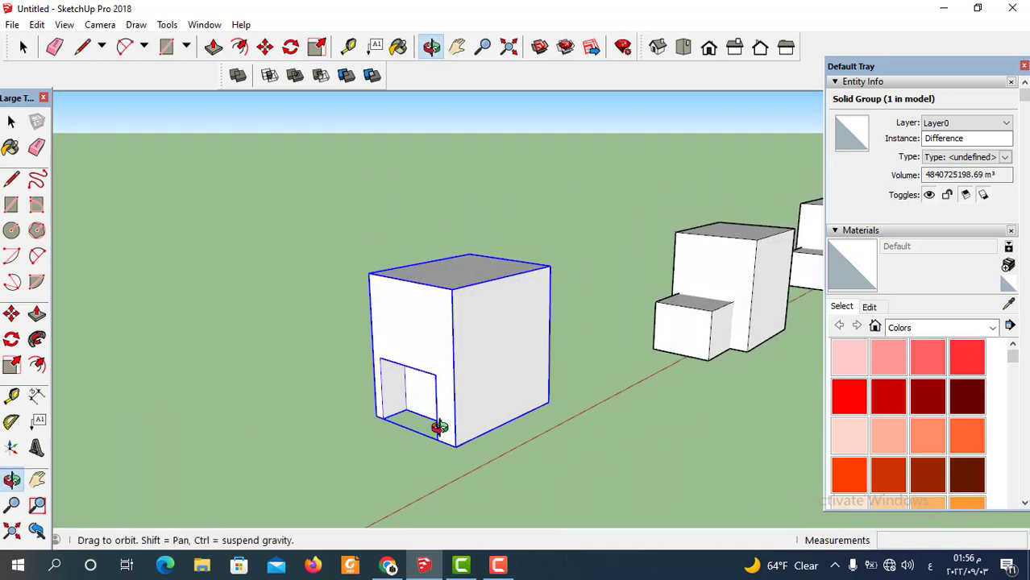
key(ctrl+z)
Subtract the tall box from the small box in the fourth pair, keeping only the rest of the small box.
scroll(505, 442, down, 3)
middle_drag(504, 441, 357, 417)
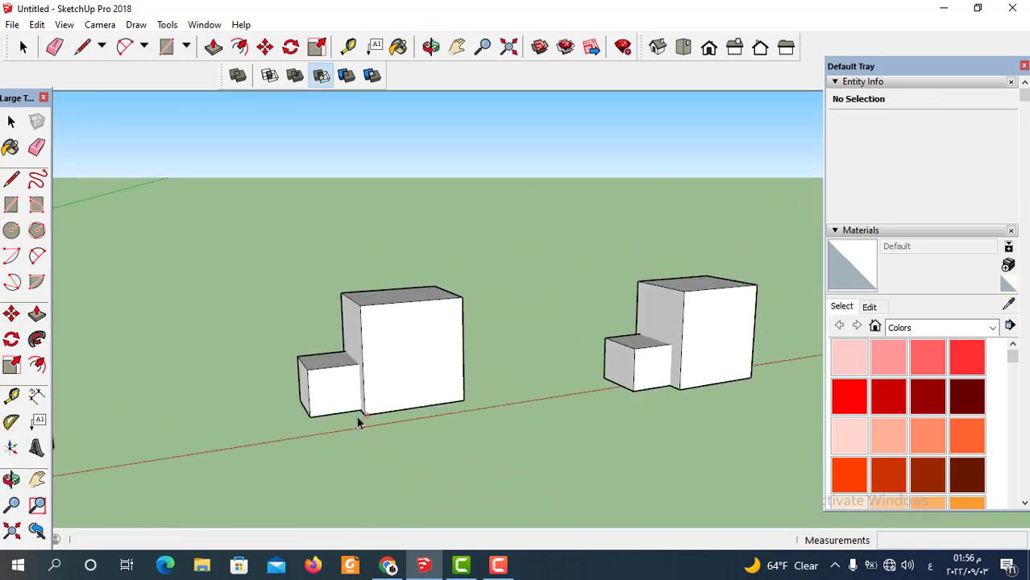
click(422, 356)
click(331, 398)
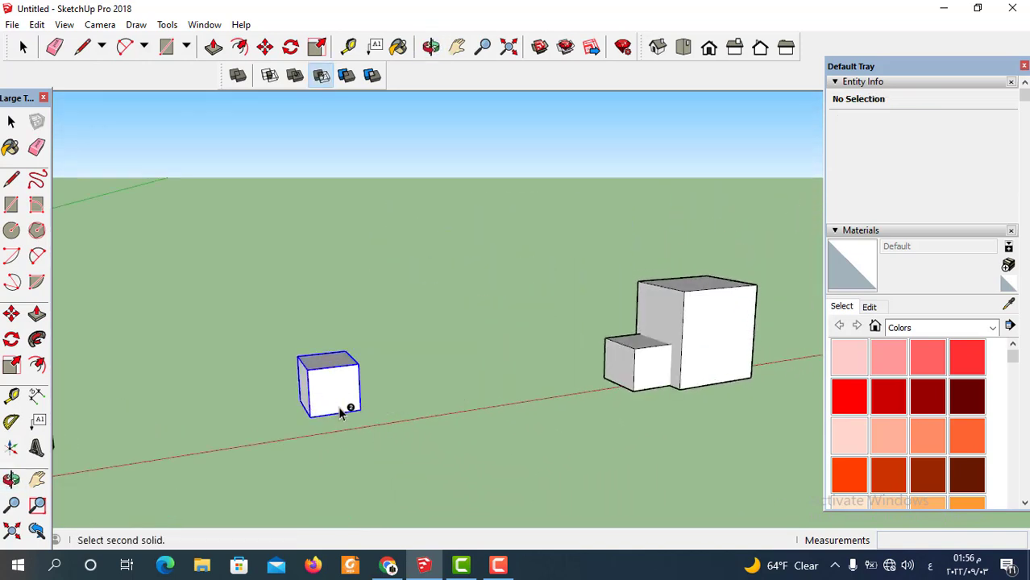
scroll(354, 415, up, 2)
middle_drag(356, 416, 205, 403)
scroll(307, 368, up, 2)
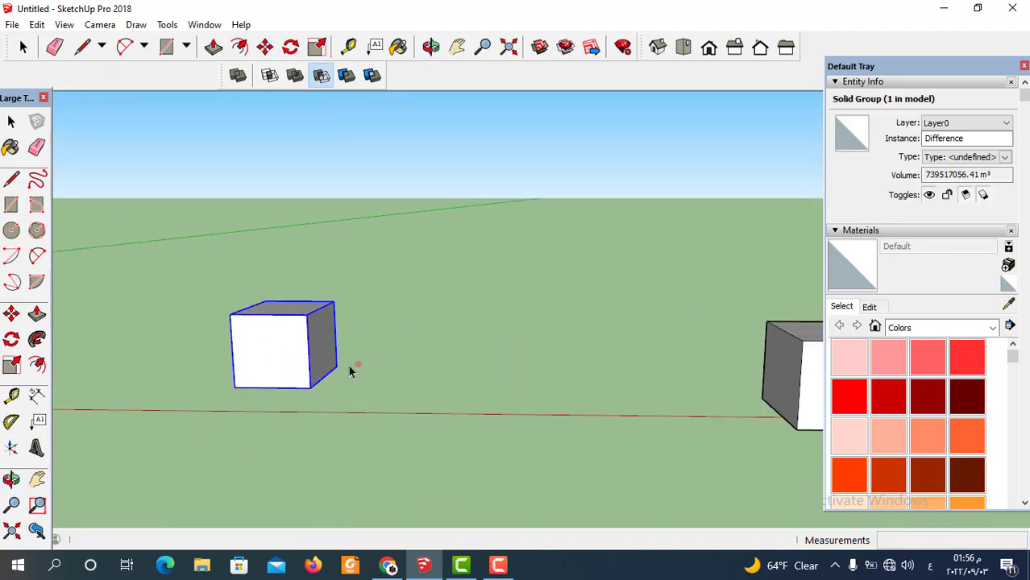
middle_drag(298, 405, 339, 375)
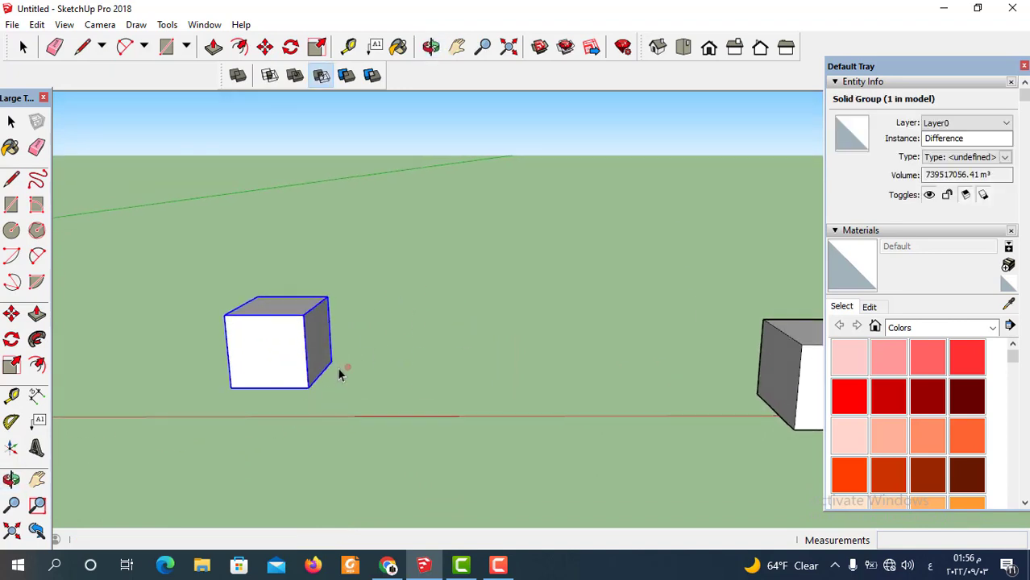
scroll(393, 403, down, 6)
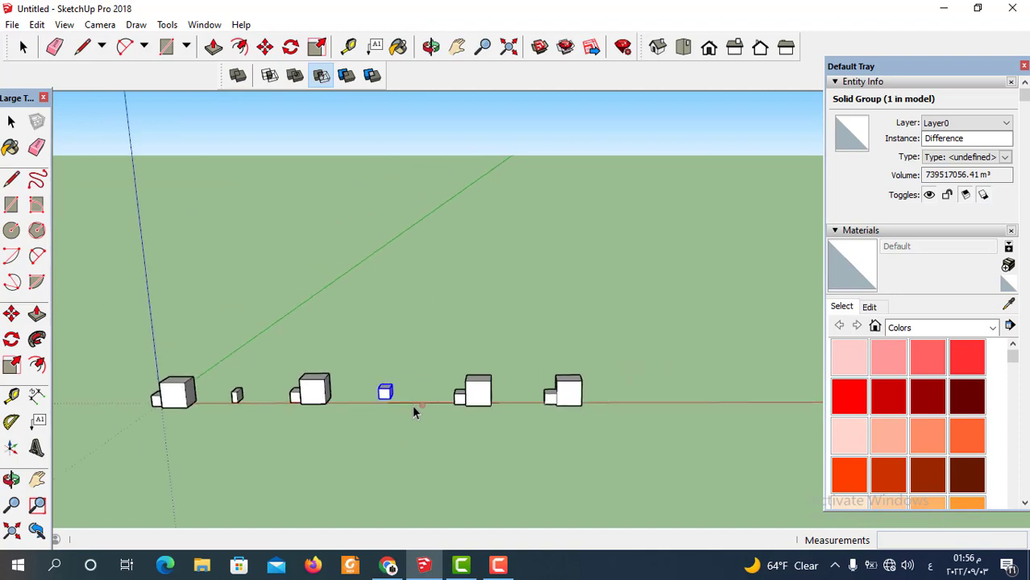
Trim the fifth pair's tall box with its small box, keeping the small box in the model.
middle_drag(416, 409, 489, 415)
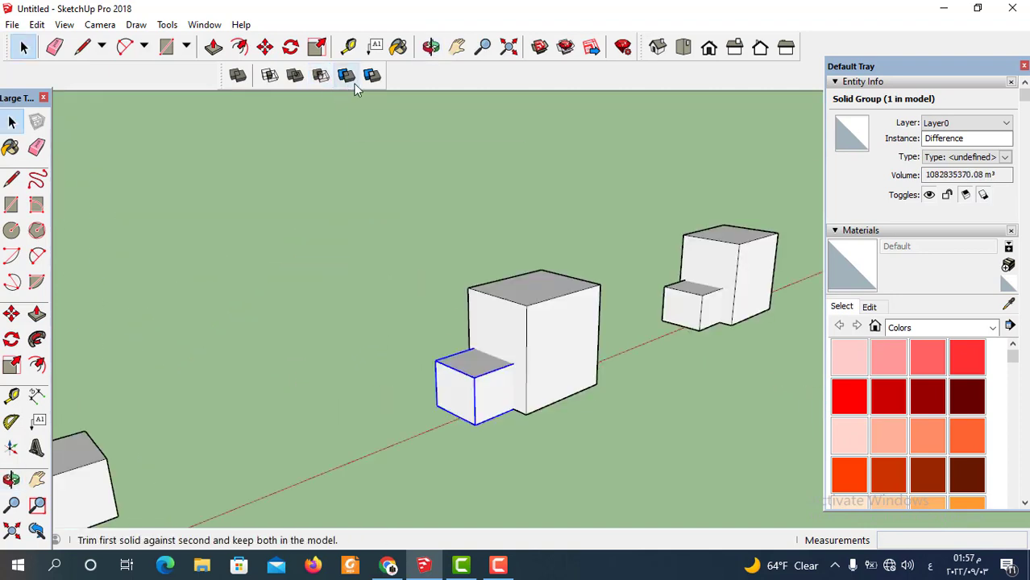
click(346, 75)
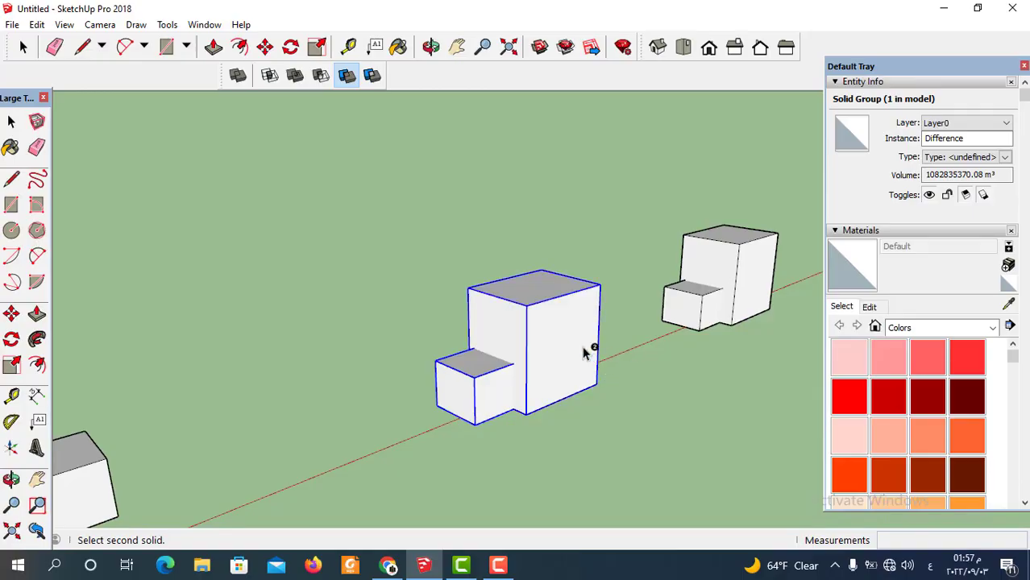
middle_drag(567, 377, 510, 382)
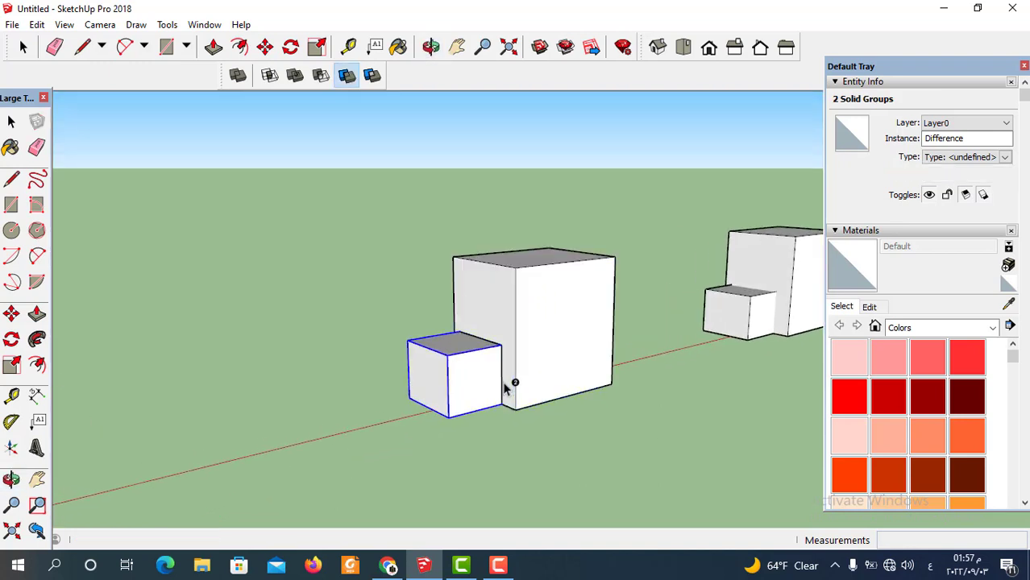
scroll(497, 397, up, 3)
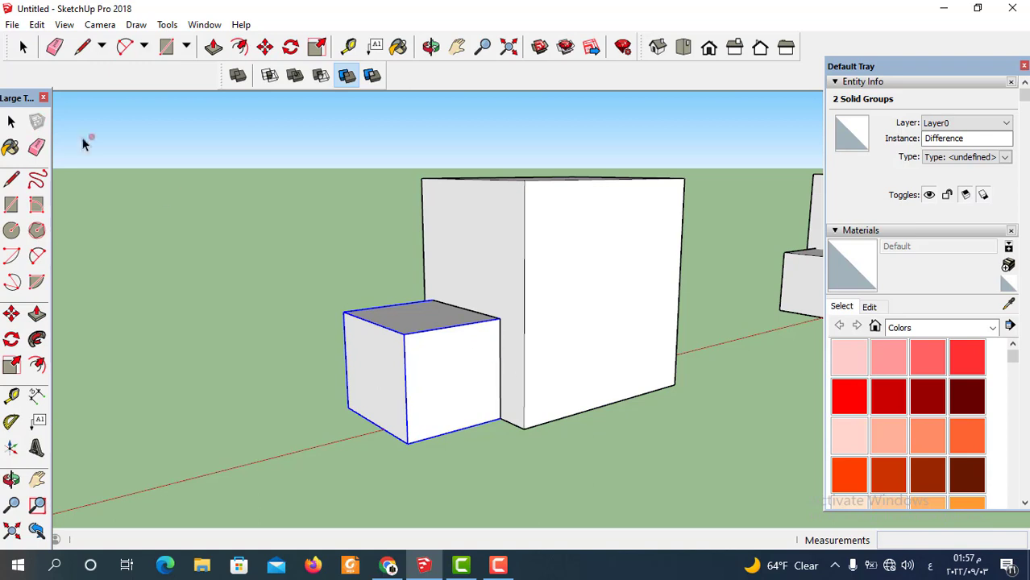
Move the fifth pair's small box away from the tall box along the red axis to expose the trimmed cutout.
click(23, 47)
click(418, 330)
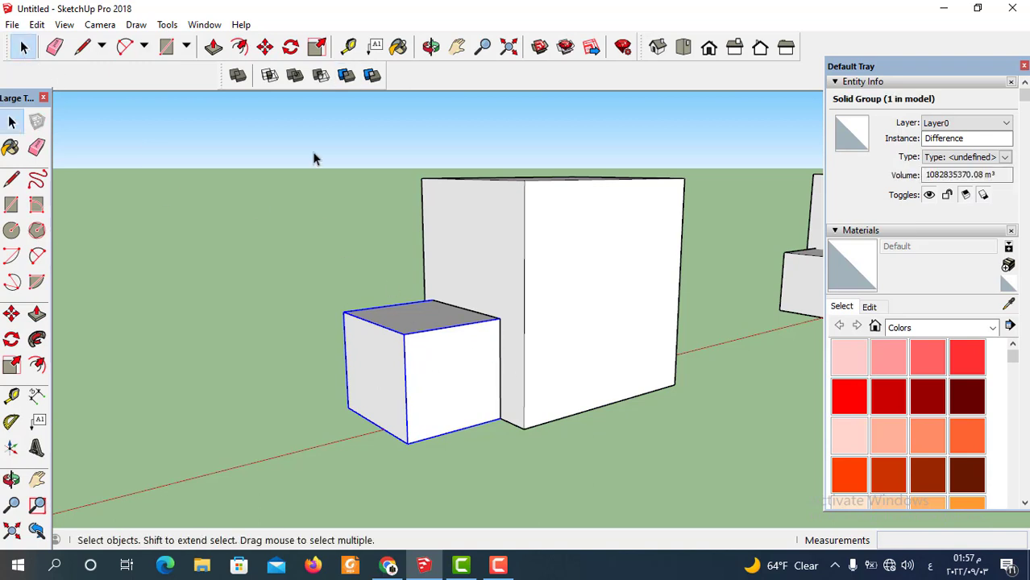
click(265, 46)
click(445, 457)
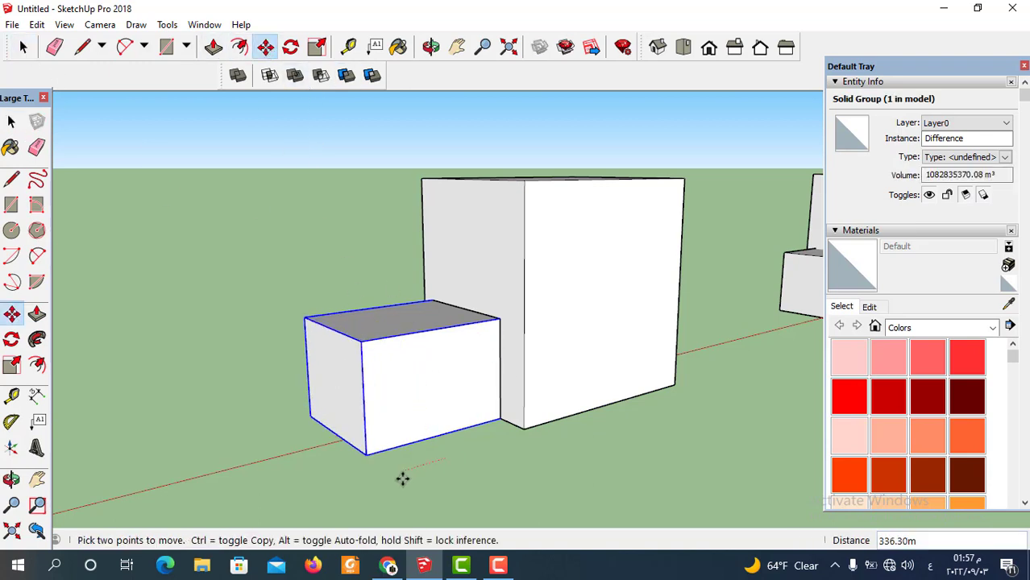
click(266, 510)
scroll(675, 303, down, 2)
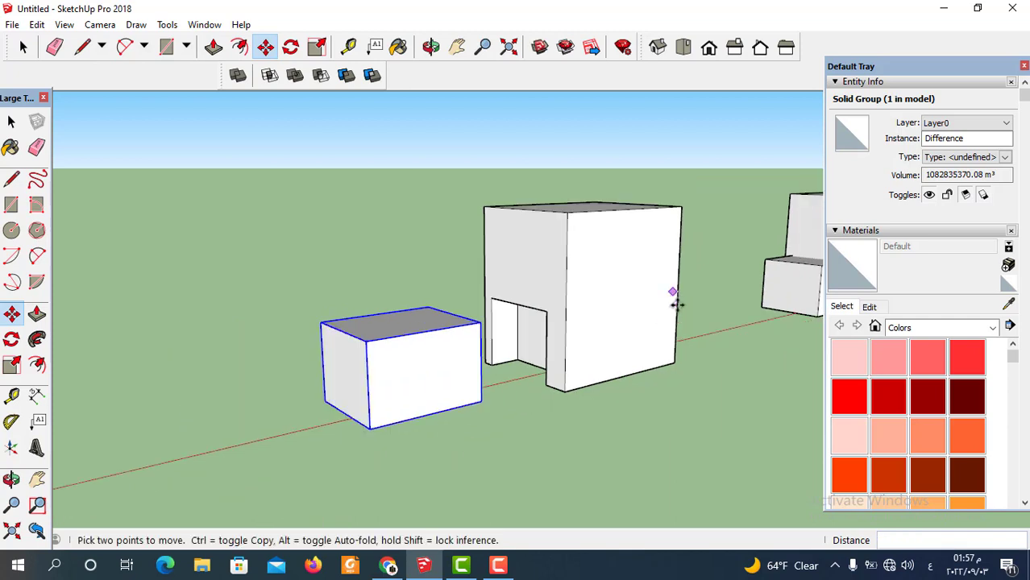
middle_drag(675, 302, 499, 370)
scroll(501, 358, up, 3)
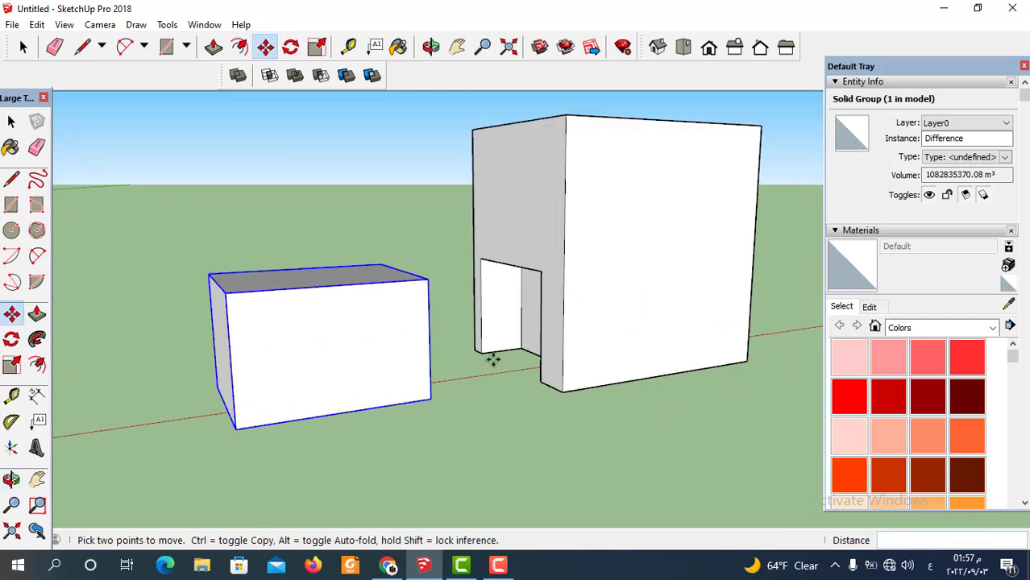
Split the small and tall boxes of the sixth pair into separate solids at their overlap.
scroll(506, 370, down, 5)
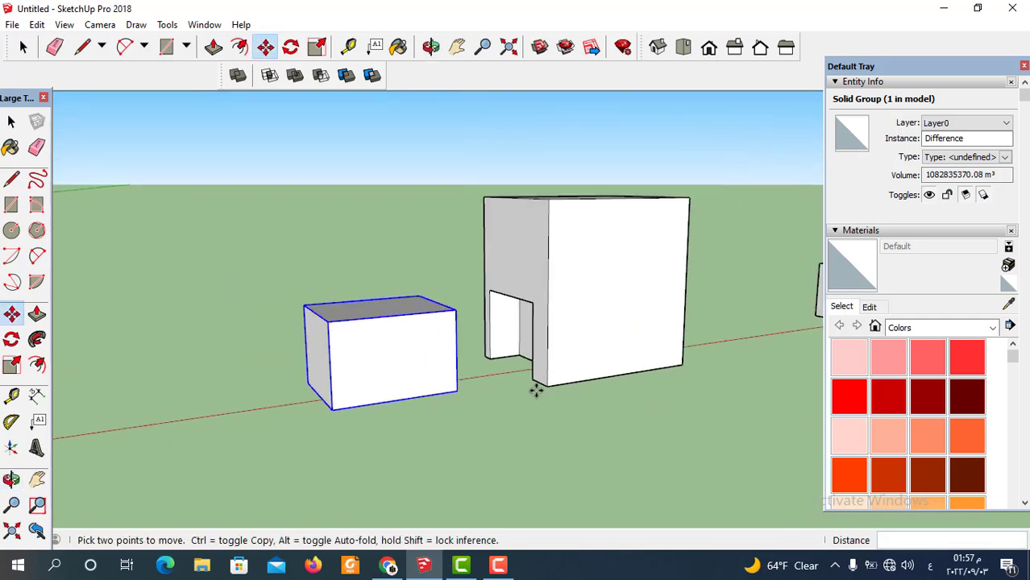
middle_drag(553, 381, 554, 382)
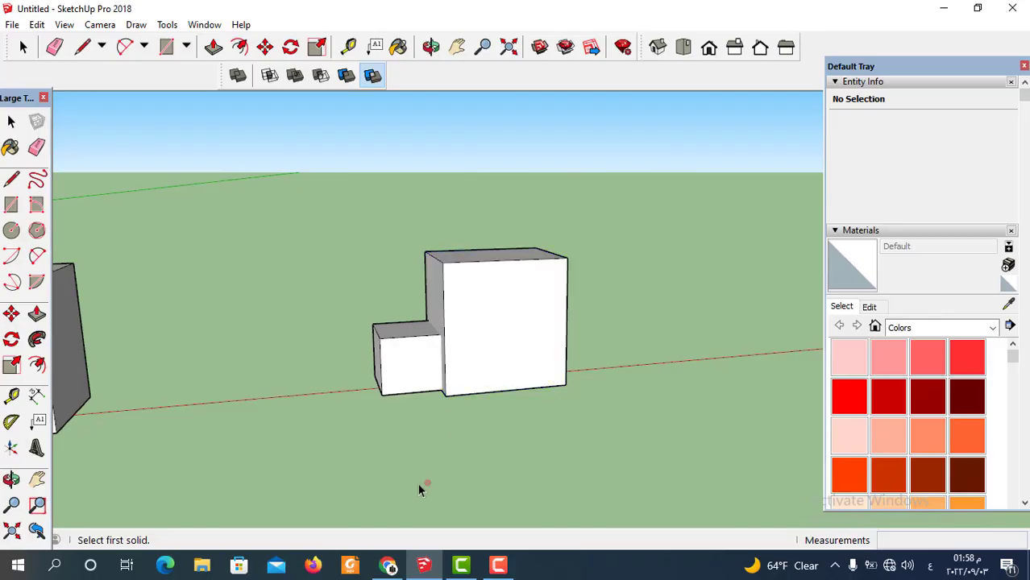
click(405, 382)
click(501, 347)
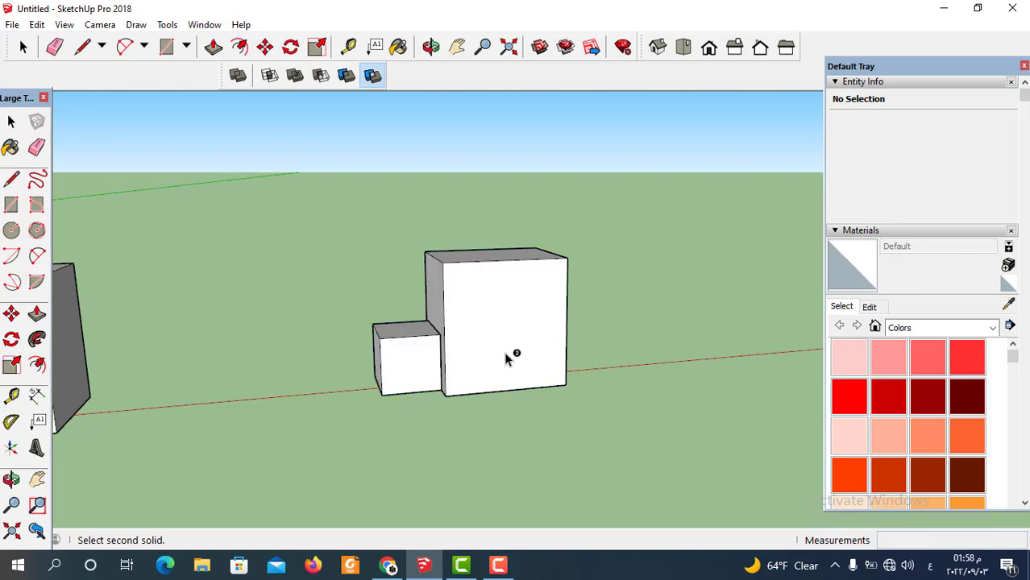
middle_drag(439, 394, 459, 379)
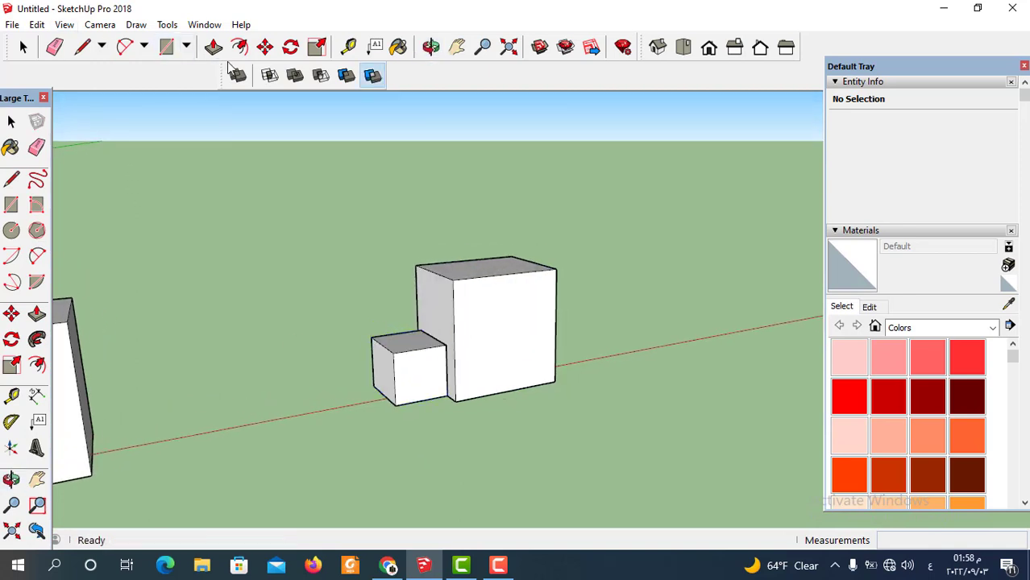
Move the outer piece of the sixth pair's small box away from the tall box.
click(265, 46)
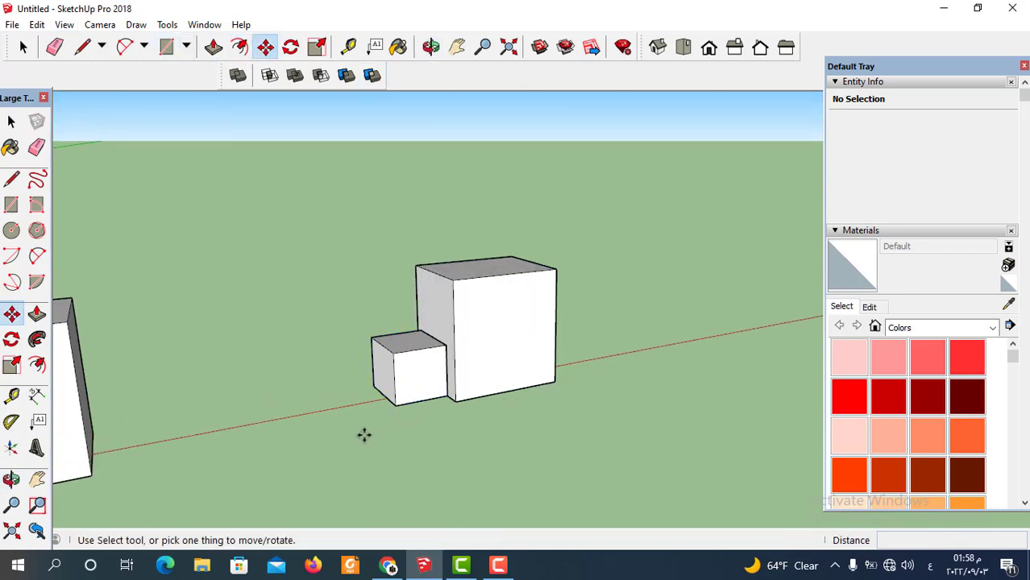
click(23, 47)
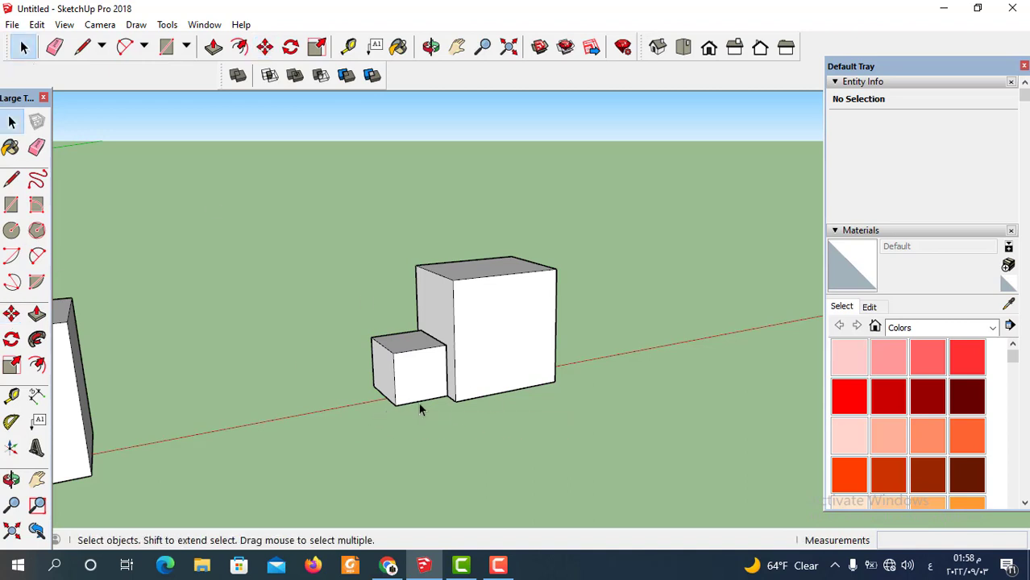
click(395, 384)
click(265, 47)
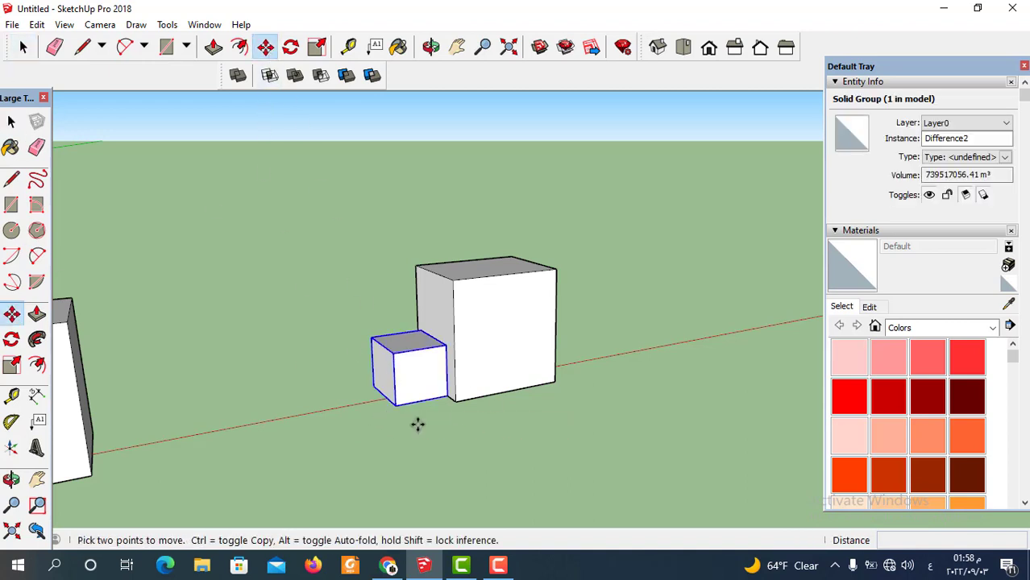
click(415, 424)
click(358, 416)
scroll(387, 370, up, 2)
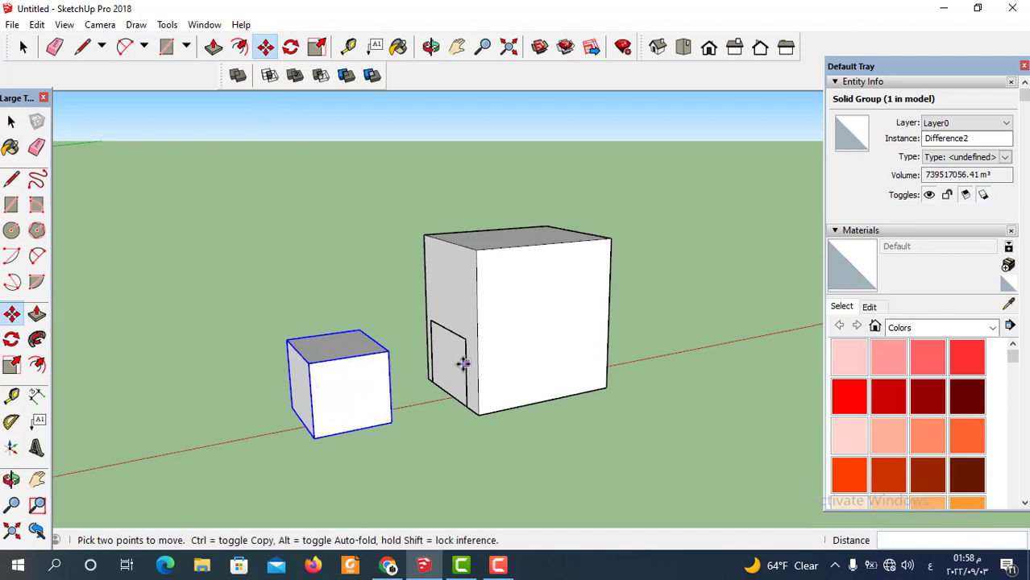
Move the sixth pair's tall box about 782 m along the red axis, away from the overlap piece.
click(23, 46)
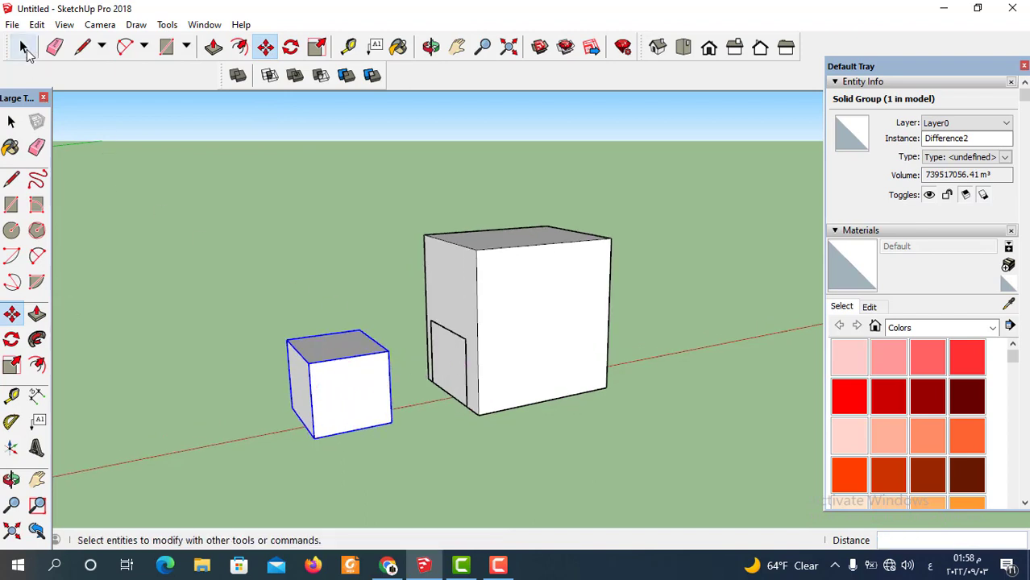
click(457, 364)
click(568, 351)
click(265, 47)
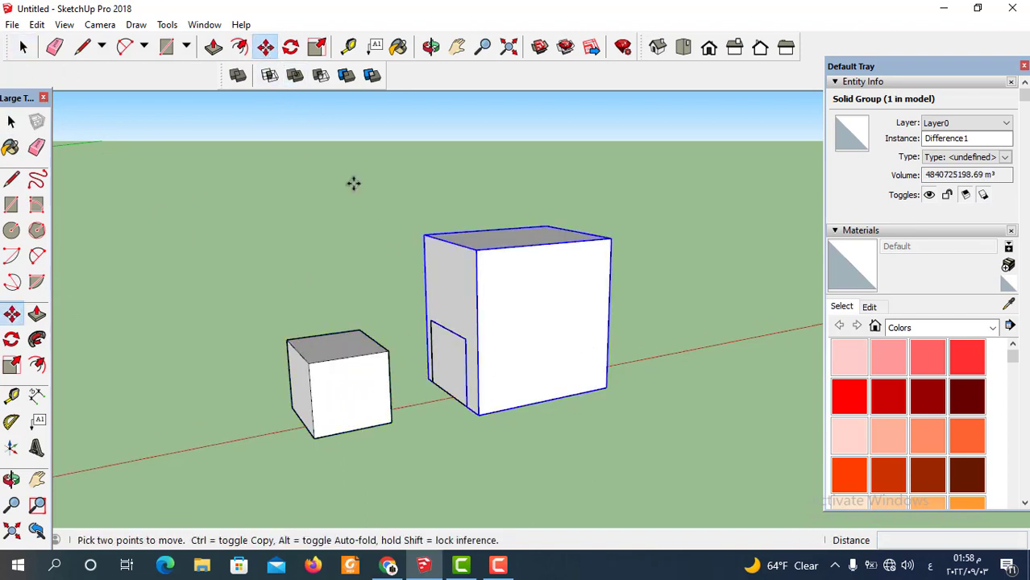
click(502, 457)
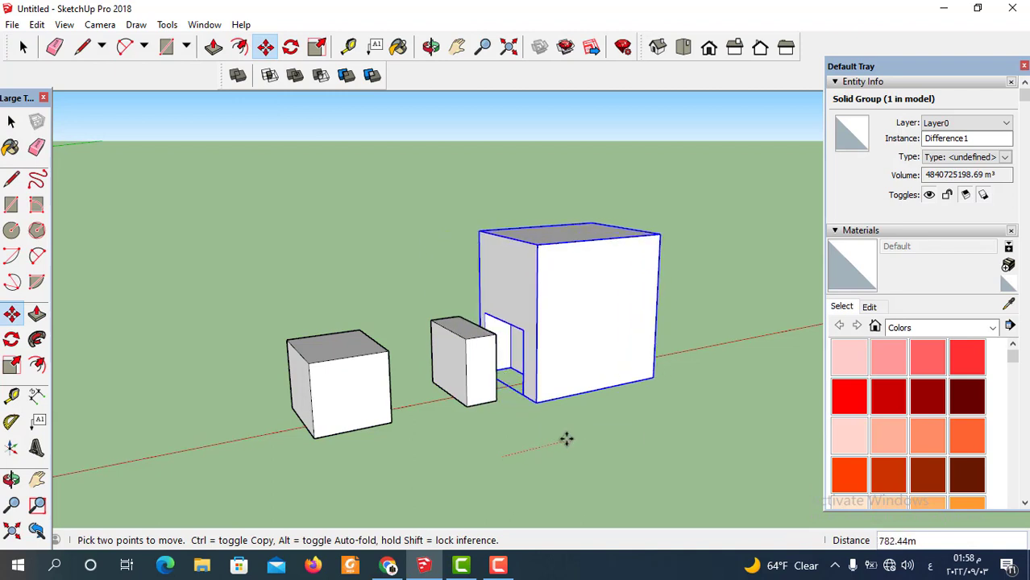
click(565, 437)
middle_drag(525, 429, 431, 425)
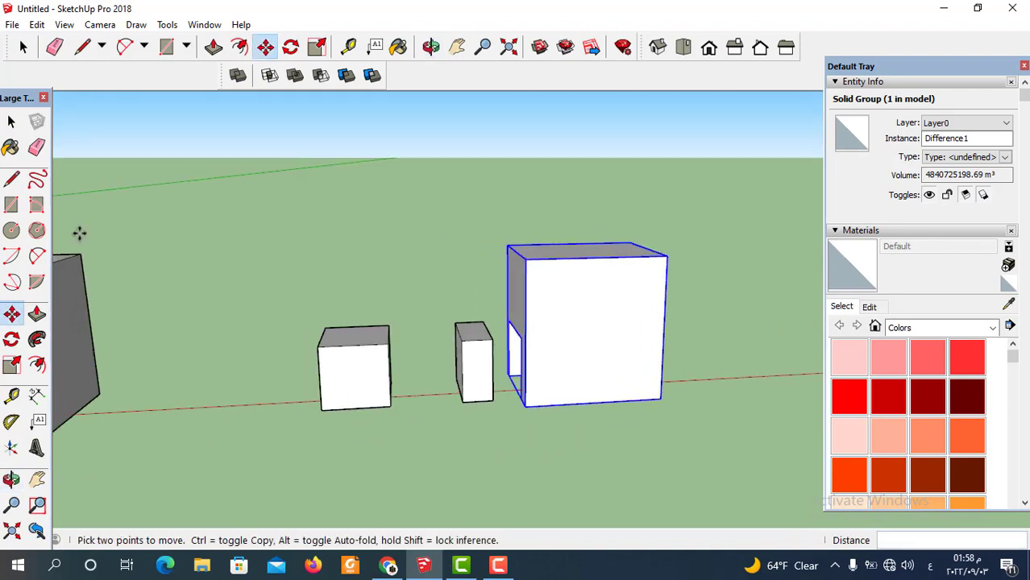
Examine the sixth pair's three separated pieces from several angles, and compare them with the whole row of box pairs.
click(24, 47)
scroll(435, 301, up, 2)
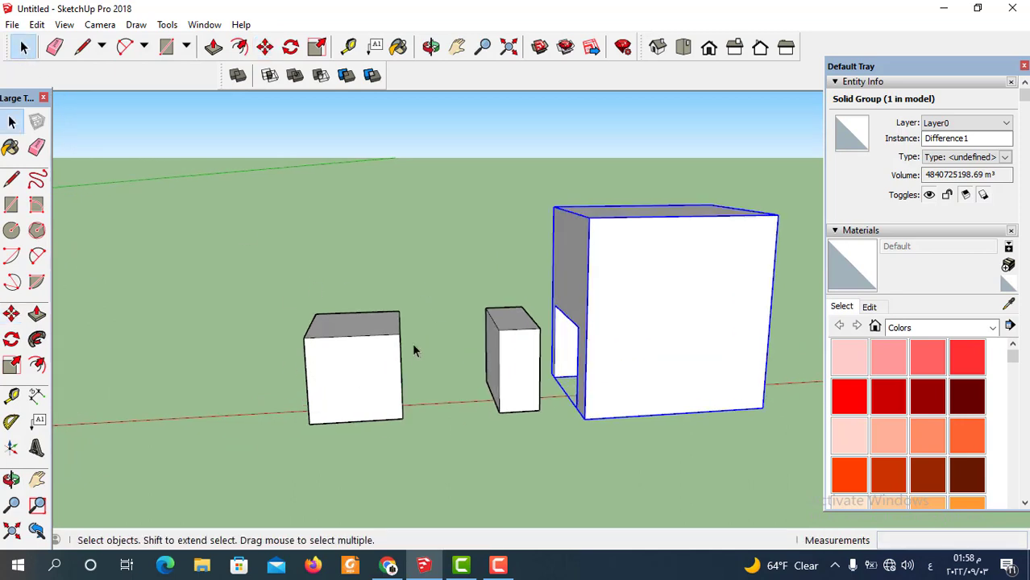
scroll(565, 389, up, 1)
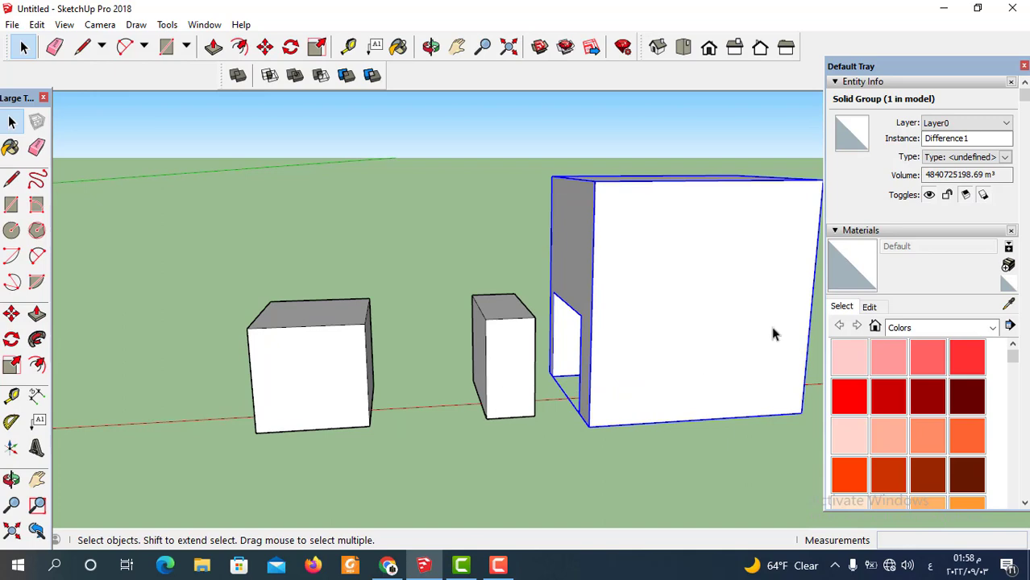
middle_drag(771, 333, 709, 325)
scroll(709, 325, up, 3)
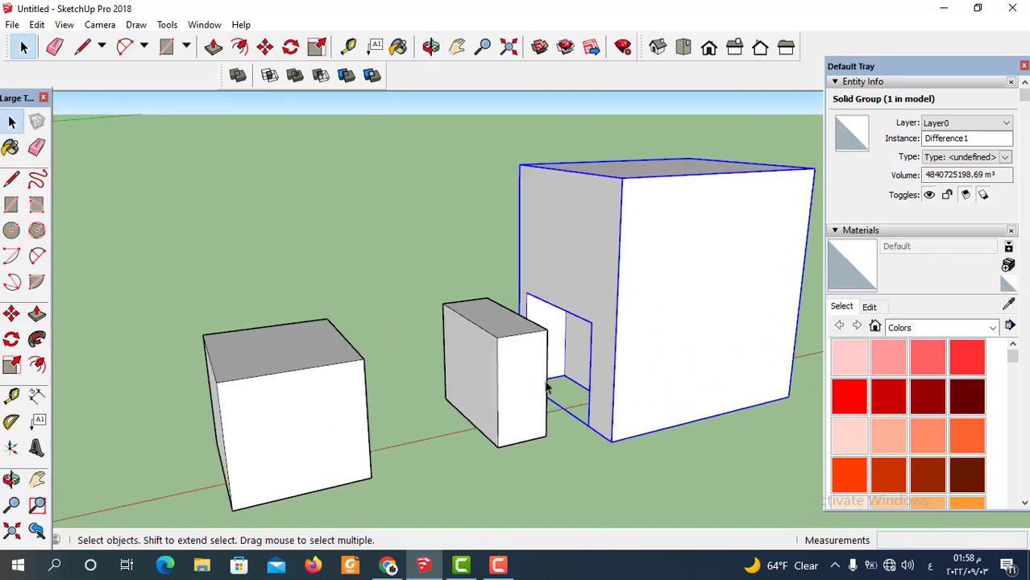
middle_drag(546, 388, 580, 368)
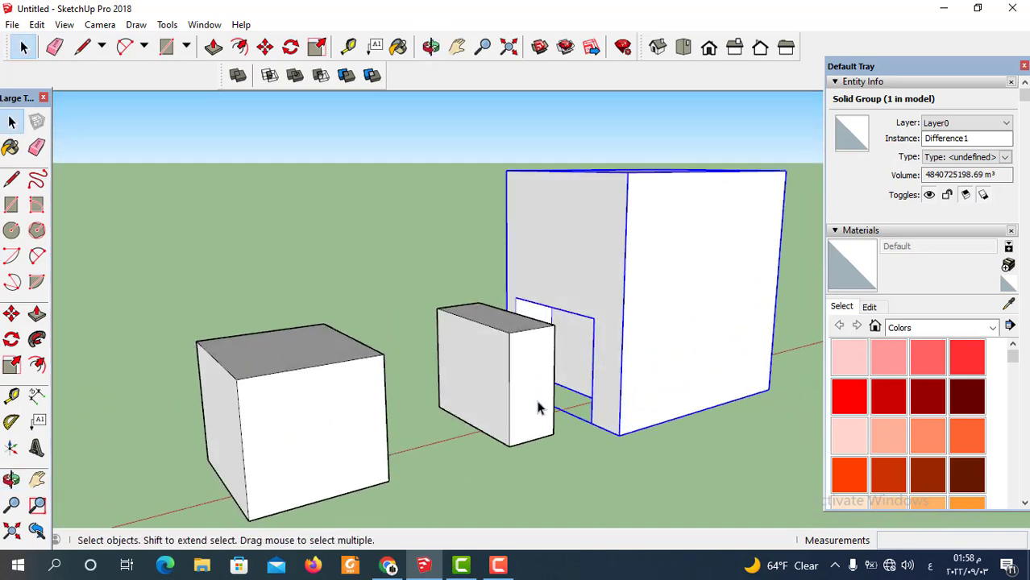
scroll(538, 407, down, 10)
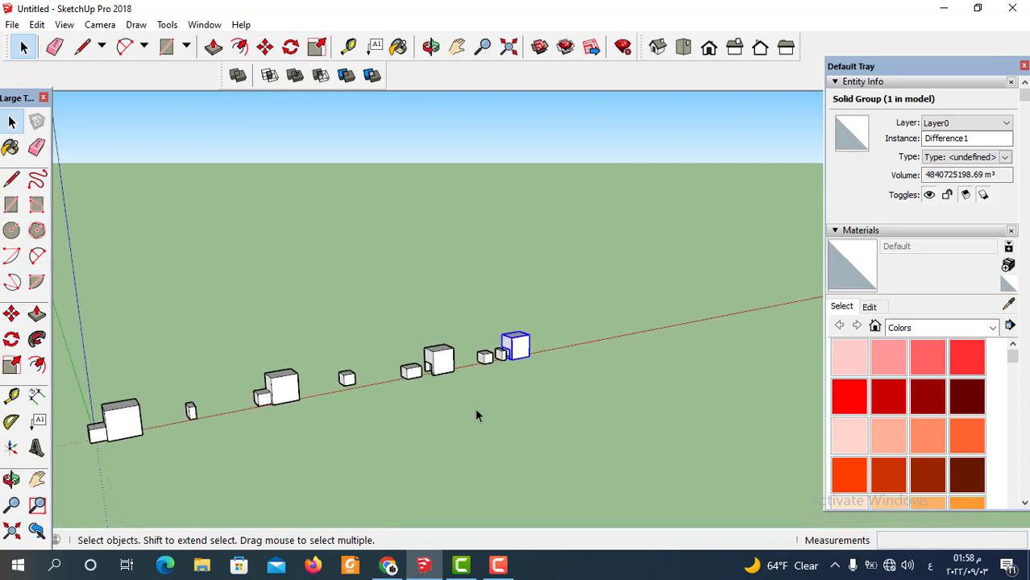
middle_drag(475, 415, 513, 352)
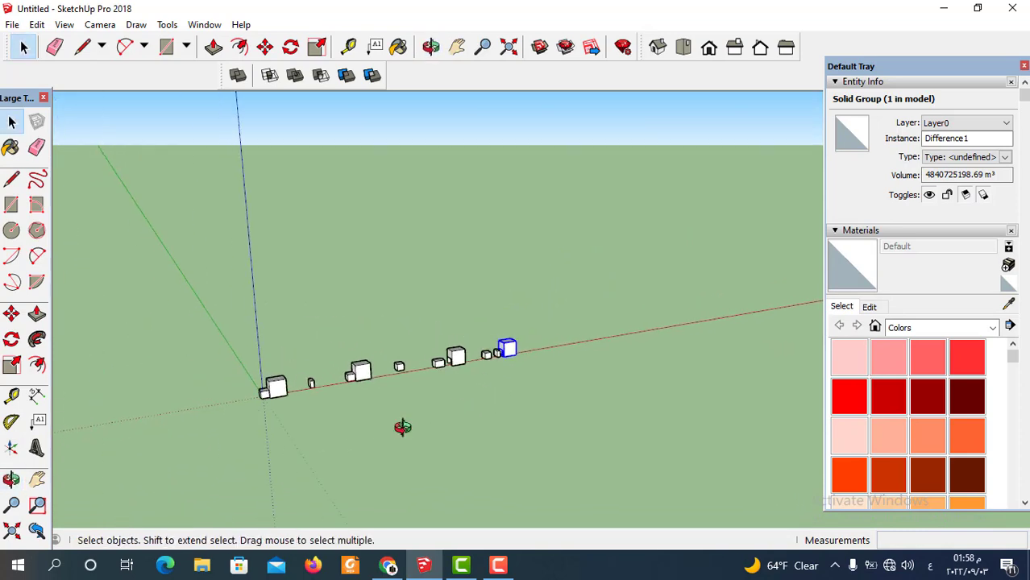